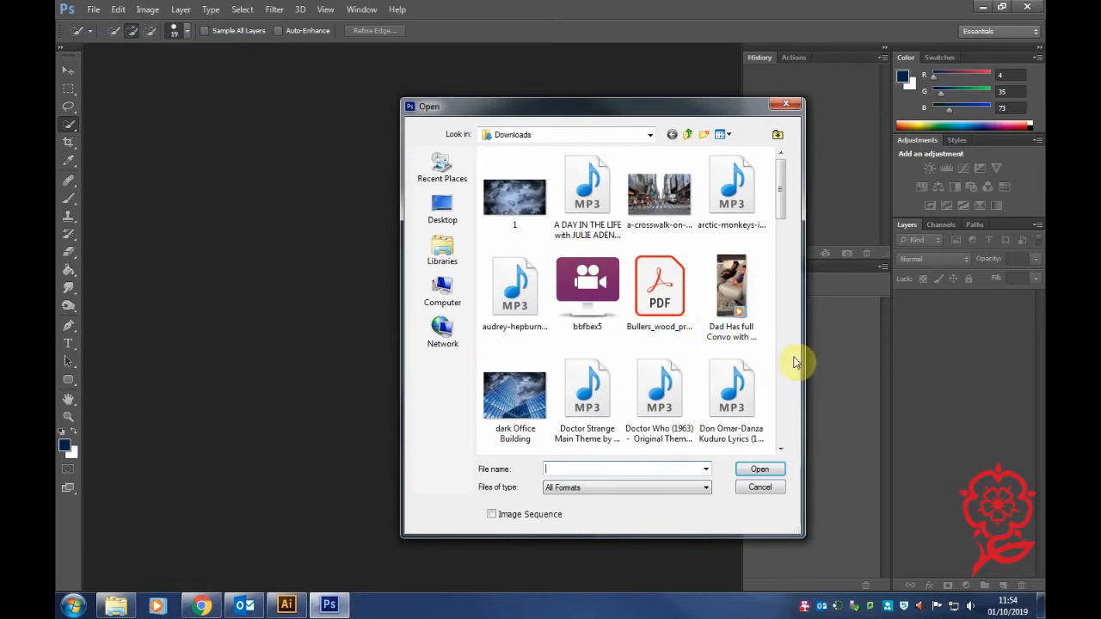
# Step: Open the image "vintage-clothing-shop-men experiment.jpg" from the Downloads folder
pyautogui.click(781, 351)
pyautogui.moveTo(782, 352); pyautogui.dragTo(782, 366)
pyautogui.doubleClick(516, 393)
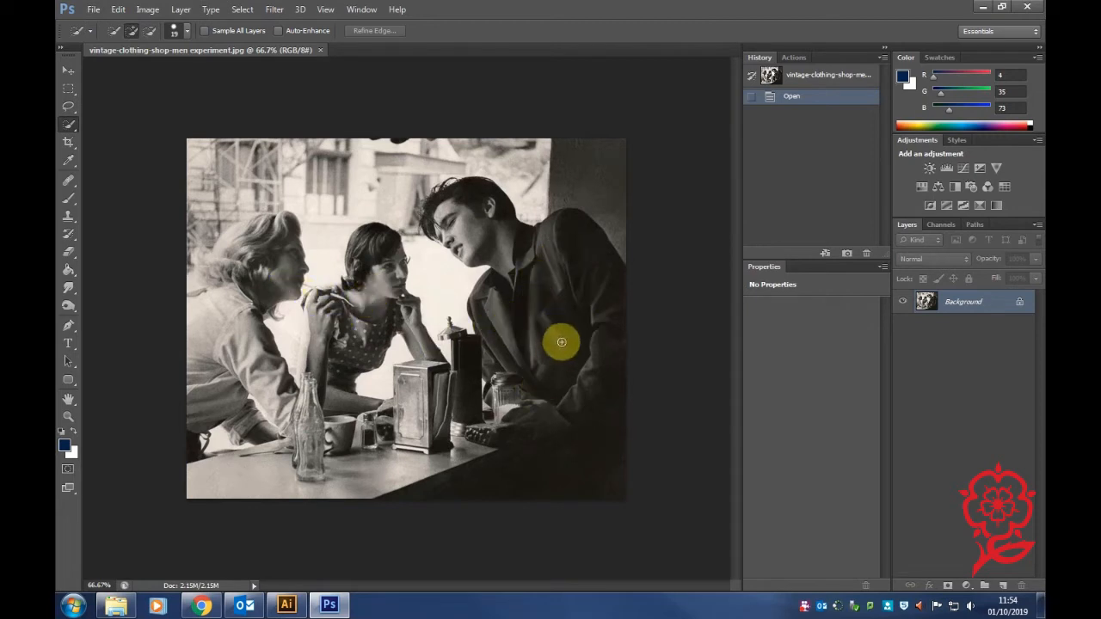
# Step: Select the man's dark jacket with the Quick Selection tool in add mode
pyautogui.rightClick(73, 134)
pyautogui.click(74, 134)
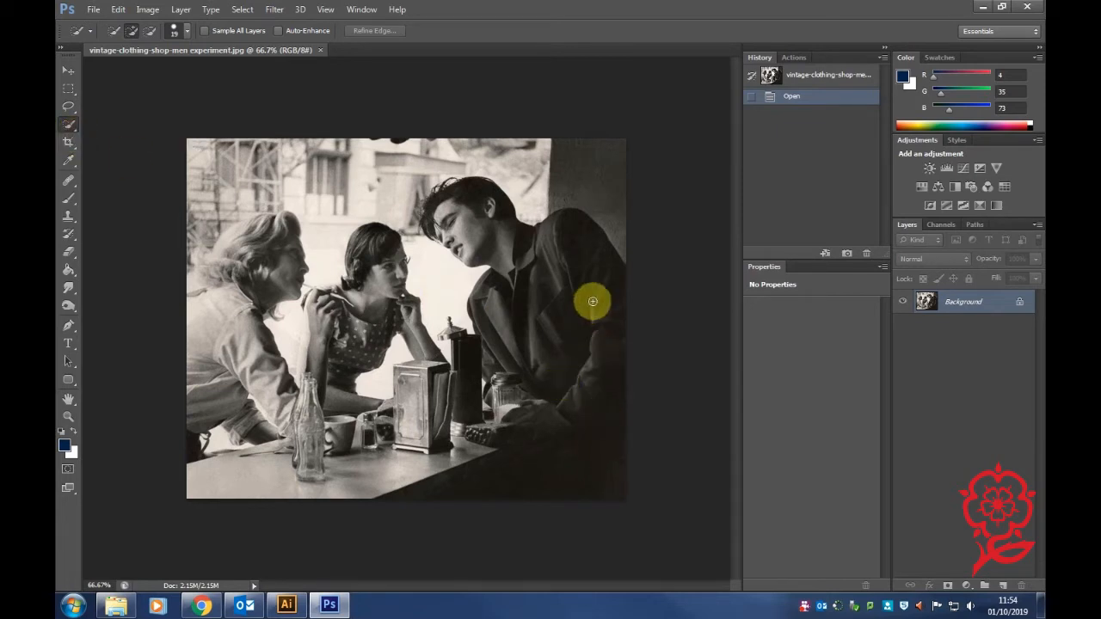
pyautogui.click(132, 32)
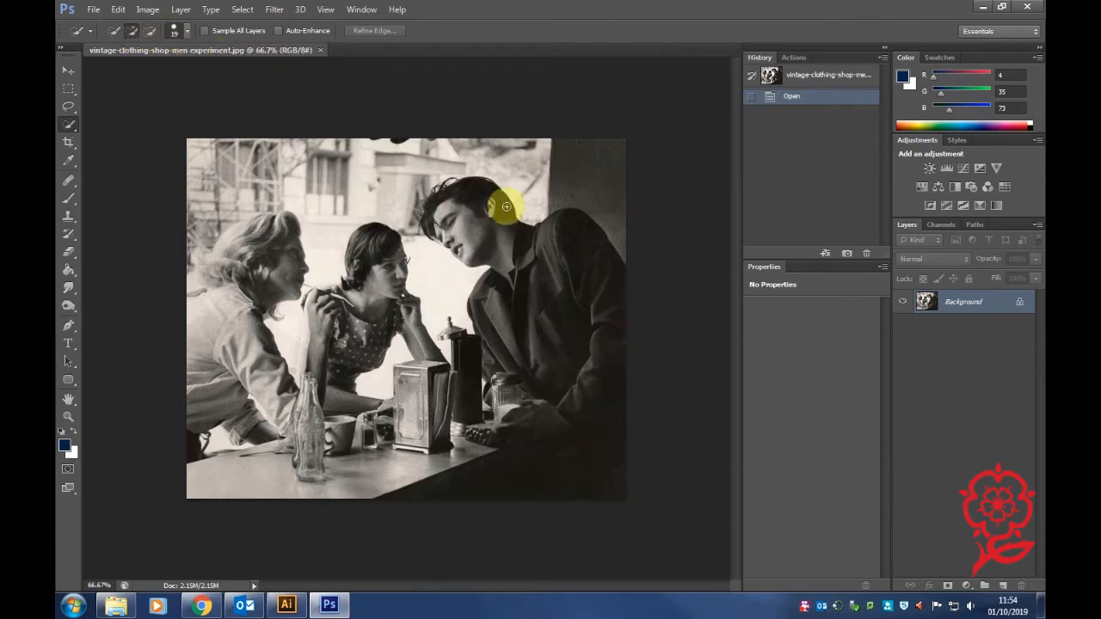
pyautogui.moveTo(545, 256)
pyautogui.mouseDown()
pyautogui.moveTo(545, 243)
pyautogui.moveTo(580, 251)
pyautogui.moveTo(609, 315)
pyautogui.moveTo(604, 358)
pyautogui.moveTo(568, 409)
pyautogui.mouseUp()
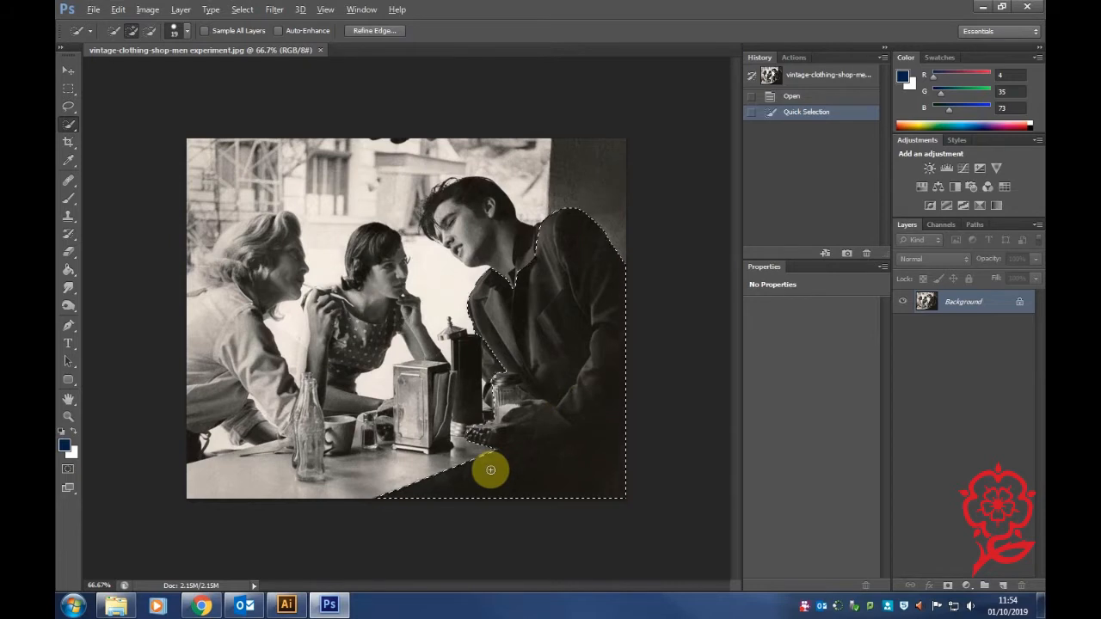
# Step: Subtract the dark counter area below the man's arm from the jacket selection
pyautogui.press('alt')
pyautogui.moveTo(467, 477)
pyautogui.mouseDown()
pyautogui.moveTo(436, 479)
pyautogui.moveTo(508, 457)
pyautogui.moveTo(532, 463)
pyautogui.moveTo(545, 439)
pyautogui.moveTo(585, 438)
pyautogui.mouseUp()
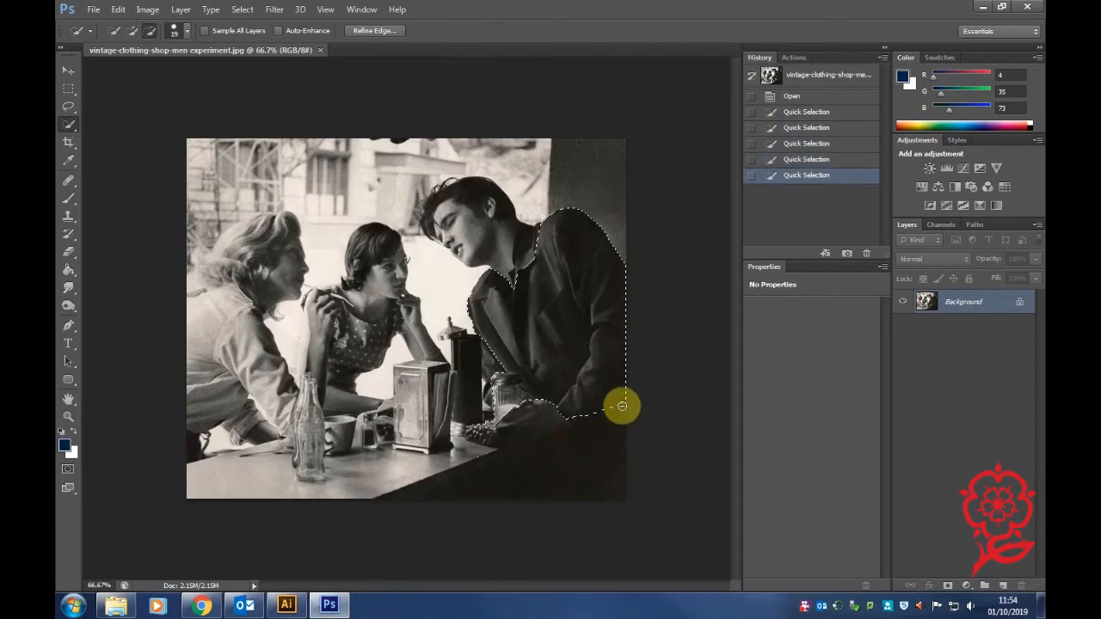
pyautogui.moveTo(622, 399); pyautogui.dragTo(589, 420)
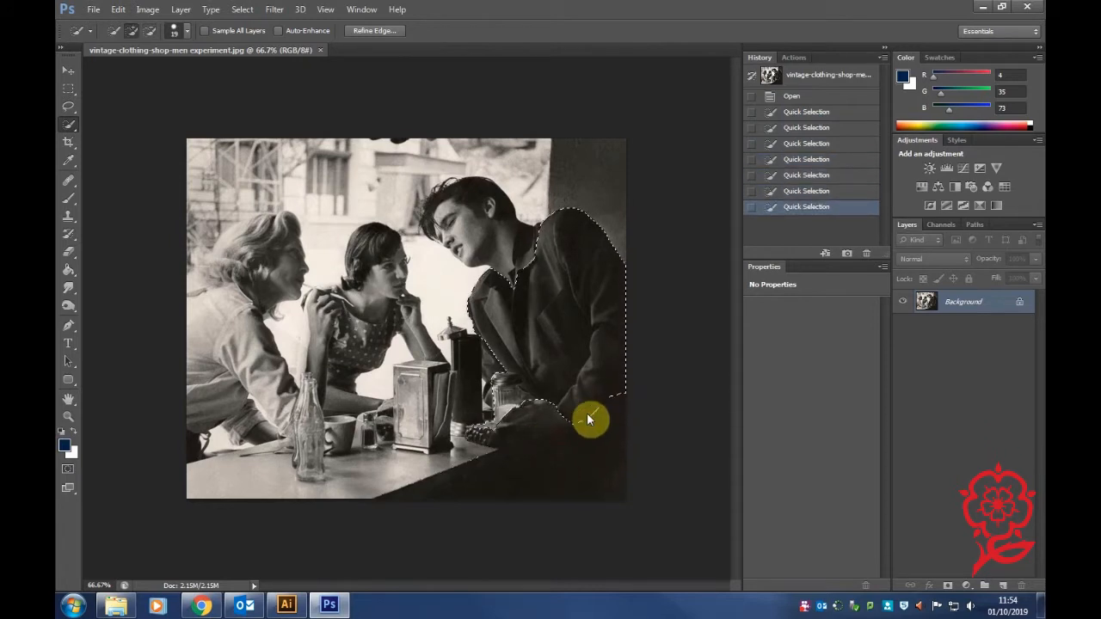
# Step: Refine the jacket selection around the man's hands, the sugar jar and the collar
pyautogui.moveTo(486, 427); pyautogui.dragTo(519, 387)
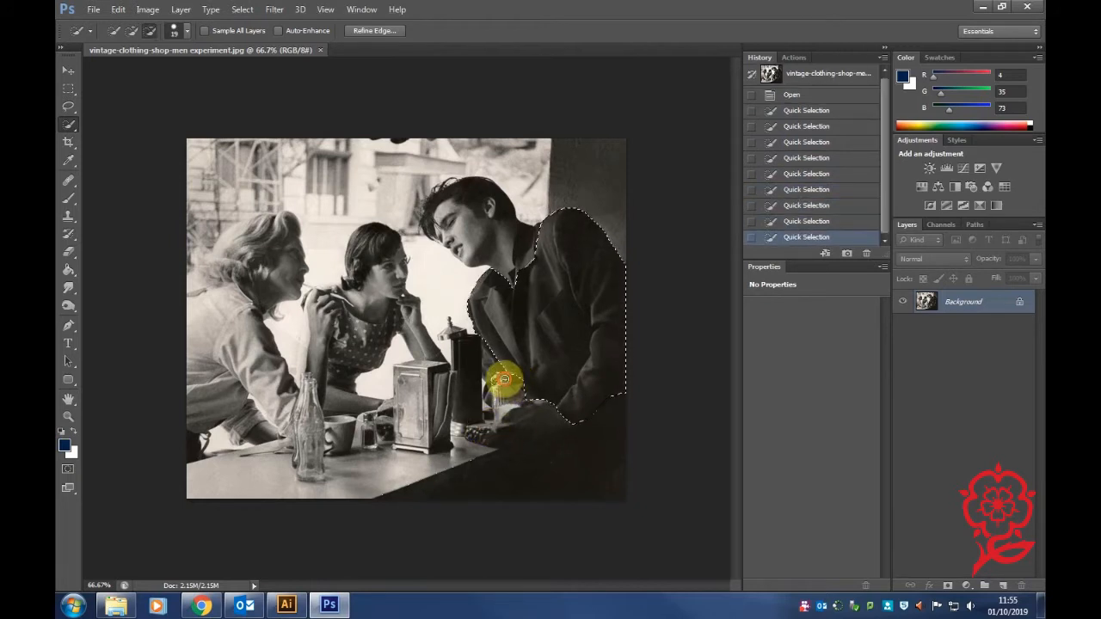
pyautogui.click(503, 379)
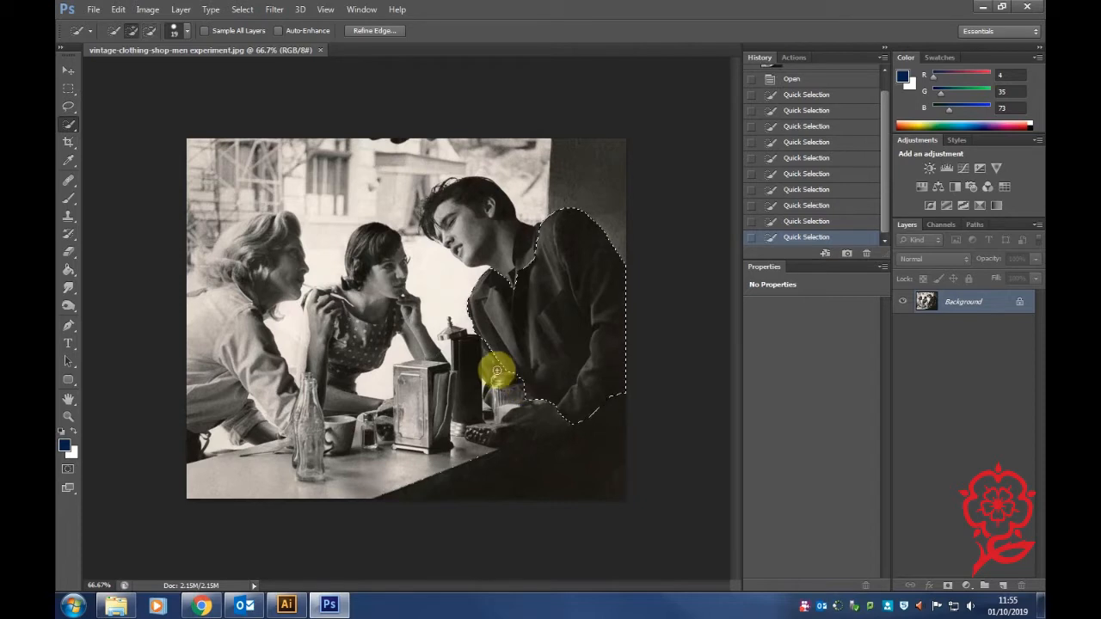
pyautogui.click(491, 368)
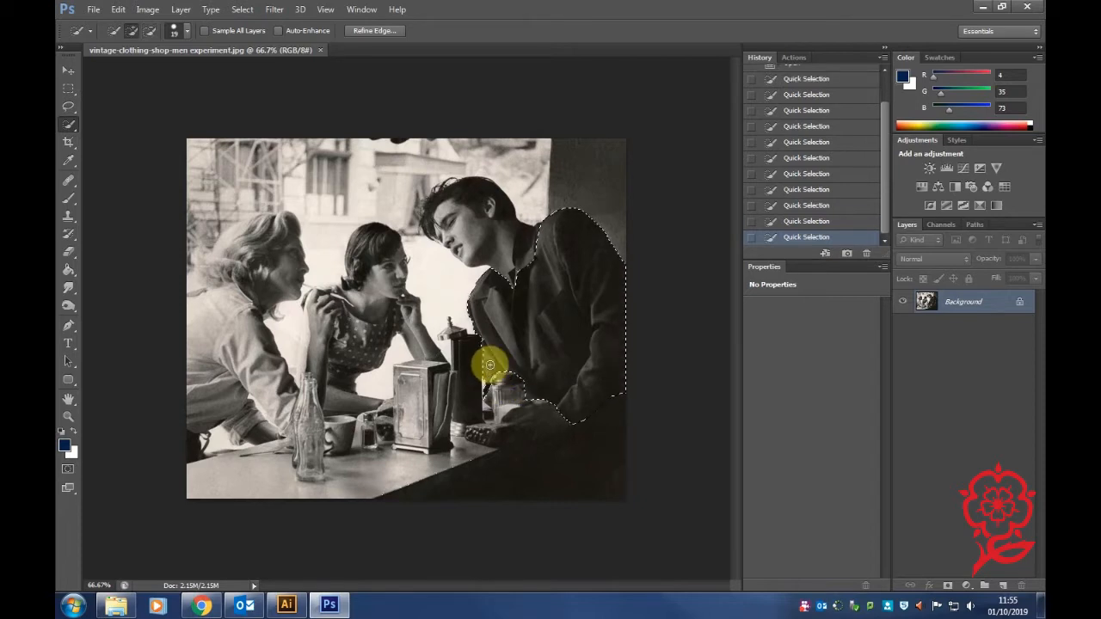
pyautogui.keyDown('alt'); pyautogui.click(496, 280); pyautogui.keyUp('alt')
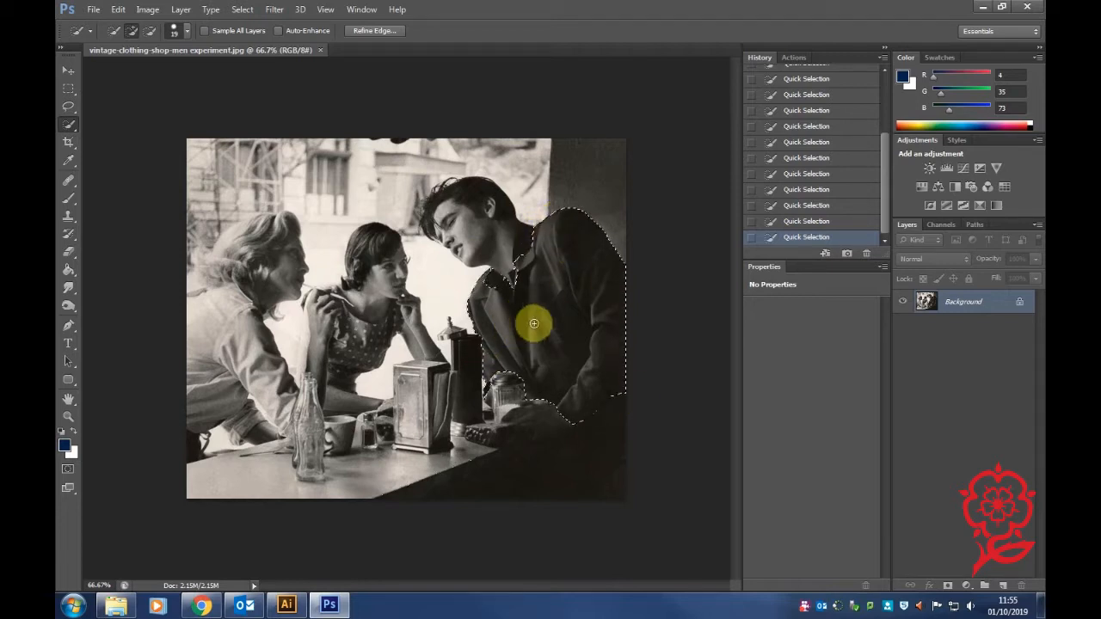
# Step: Add a Solid Color fill layer over the selected jacket in pink e13db1
pyautogui.click(967, 588)
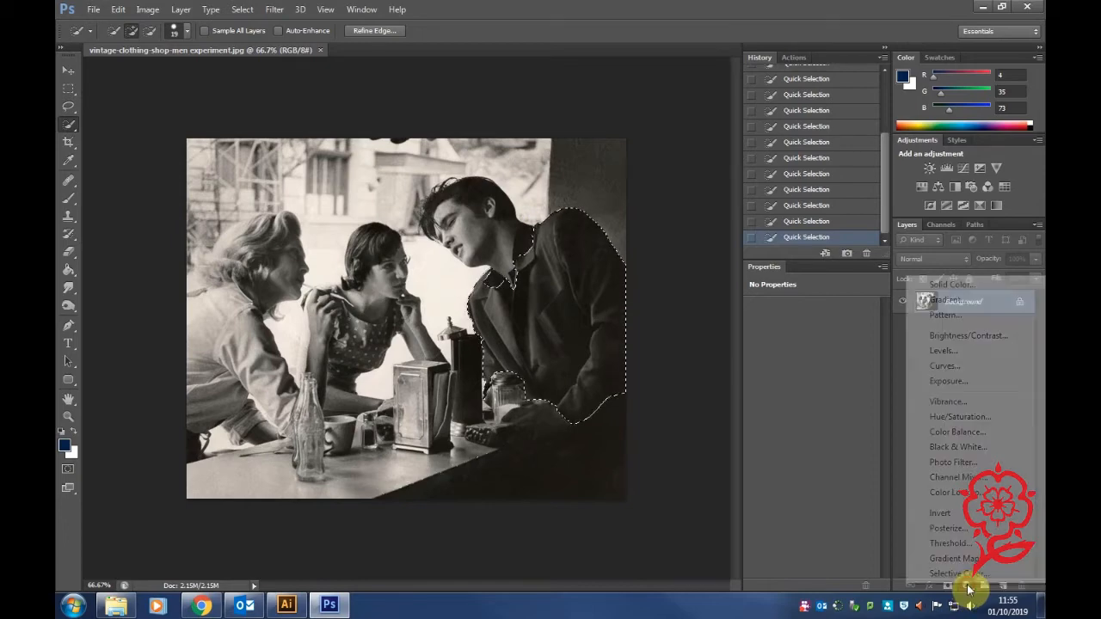
pyautogui.click(952, 285)
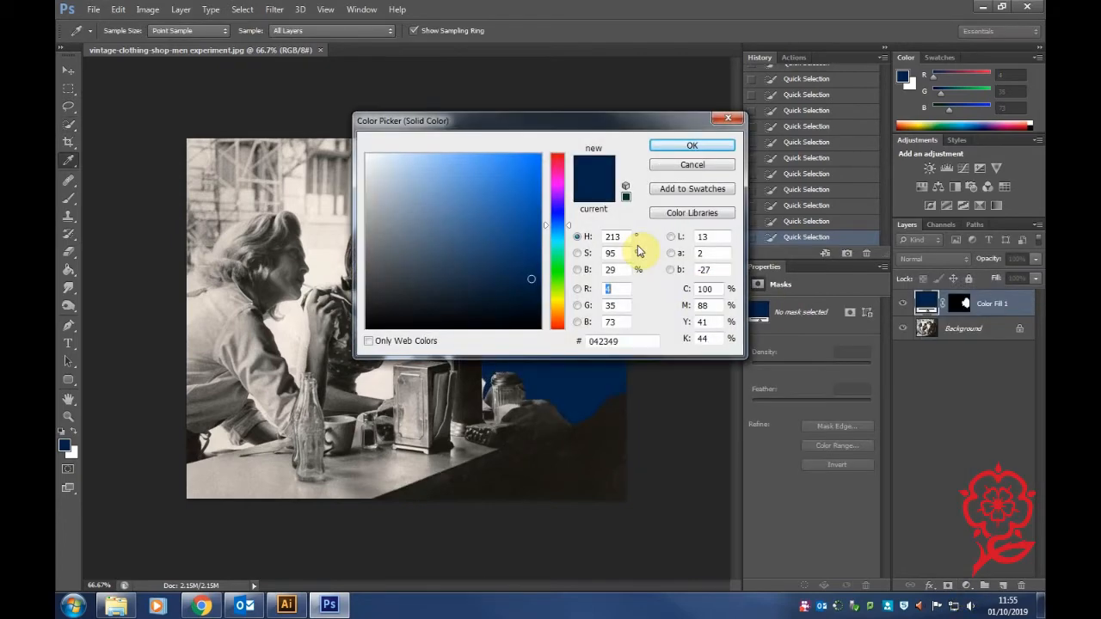
pyautogui.click(523, 164)
pyautogui.moveTo(513, 163); pyautogui.dragTo(493, 174)
pyautogui.moveTo(555, 121); pyautogui.dragTo(657, 55)
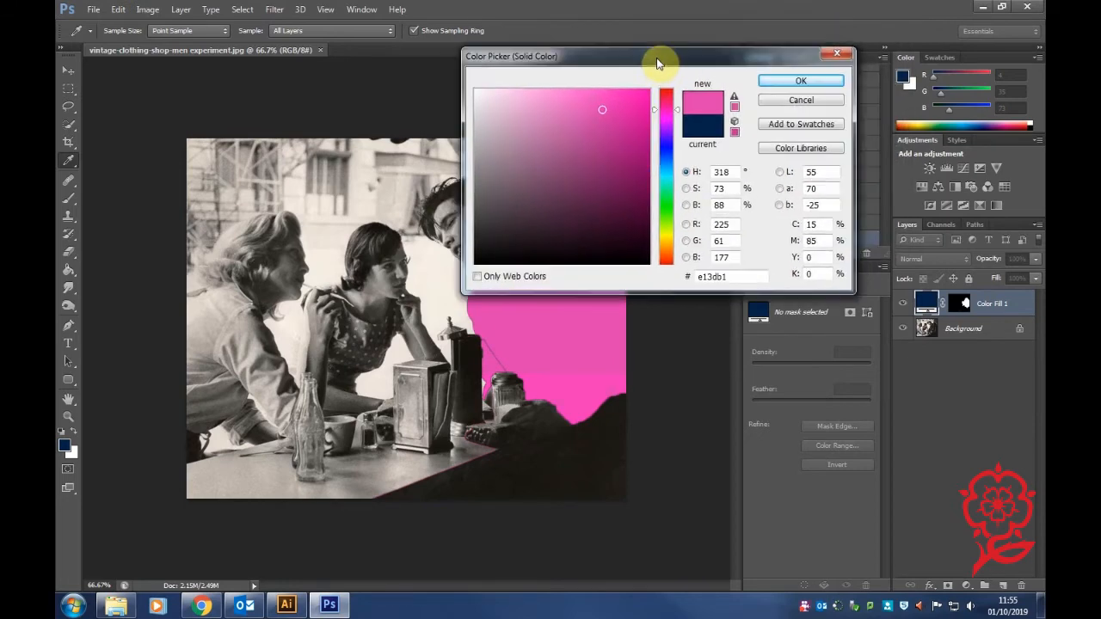
pyautogui.click(778, 98)
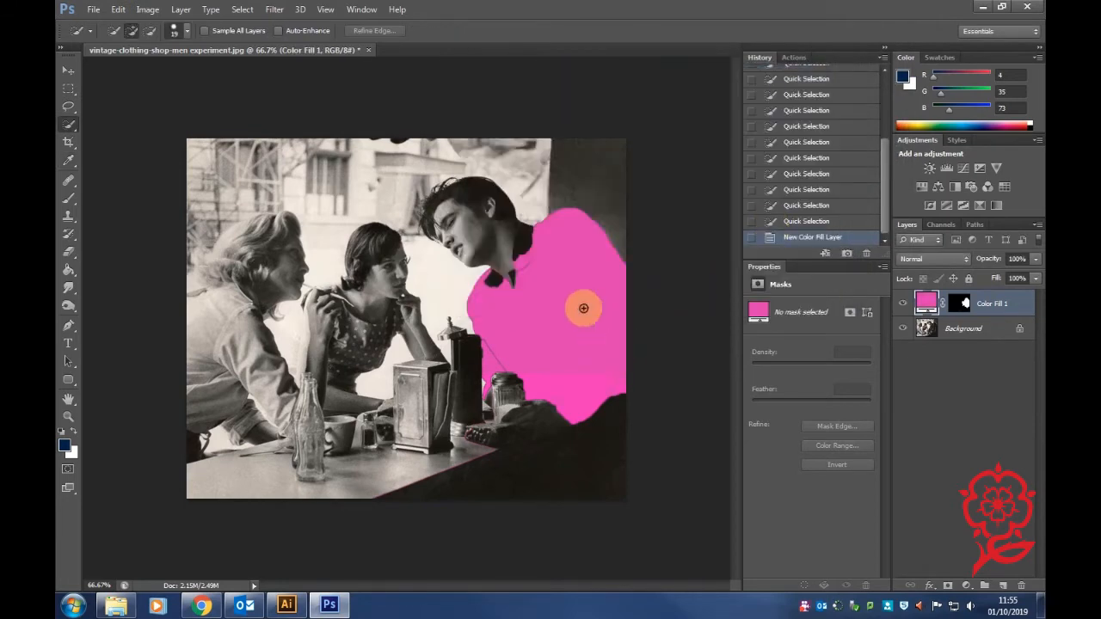
# Step: Reduce the jacket fill layer's opacity to 35% and activate the Rectangular Marquee tool
pyautogui.click(1036, 259)
pyautogui.moveTo(1029, 267); pyautogui.dragTo(998, 276)
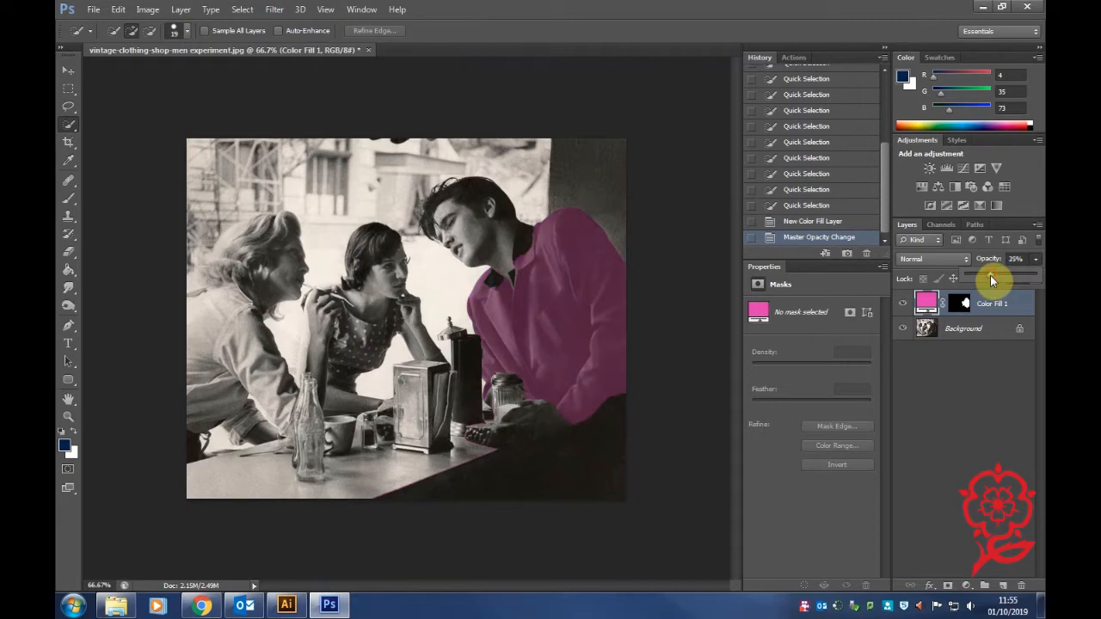
pyautogui.click(71, 87)
pyautogui.click(70, 87)
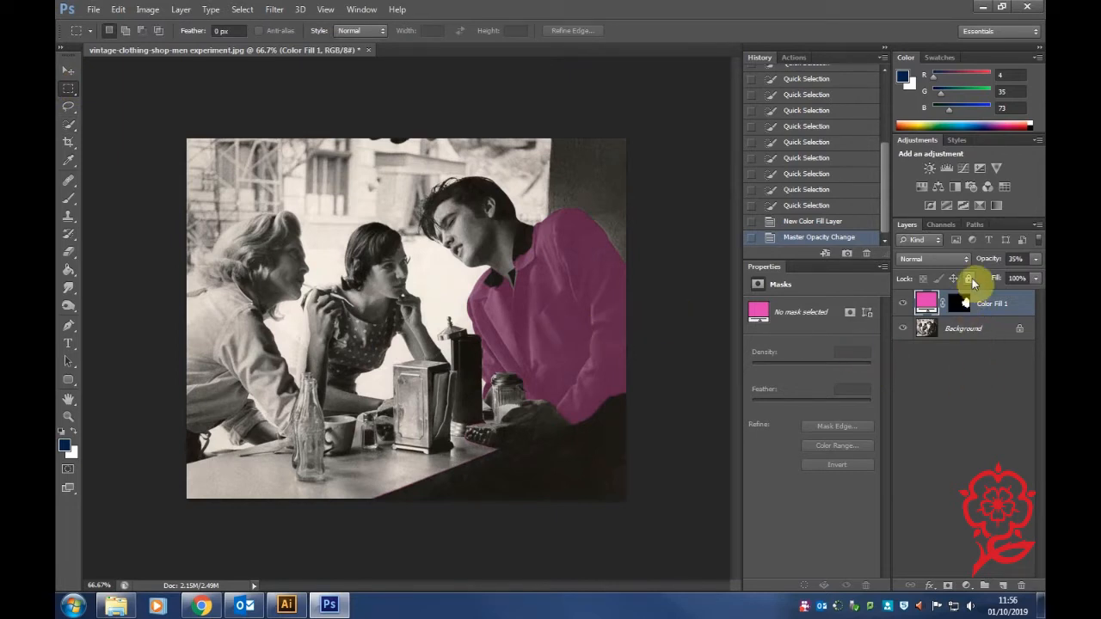
# Step: Delete the opacity change and the new color fill layer from the history to restore the jacket selection
pyautogui.hotkey('ctrl', 'z')
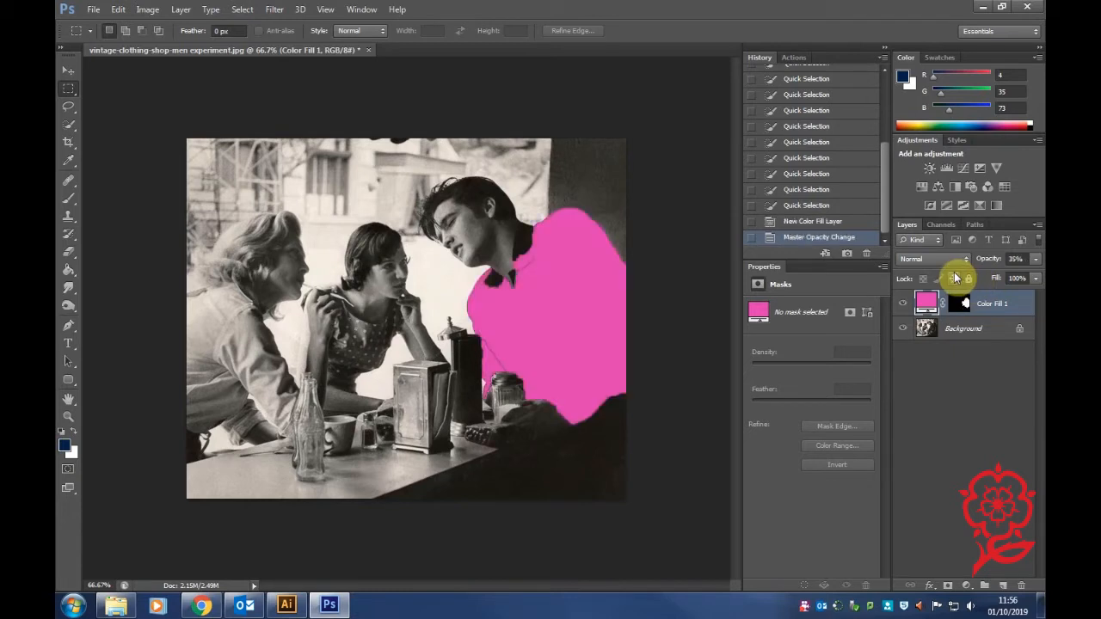
pyautogui.click(865, 253)
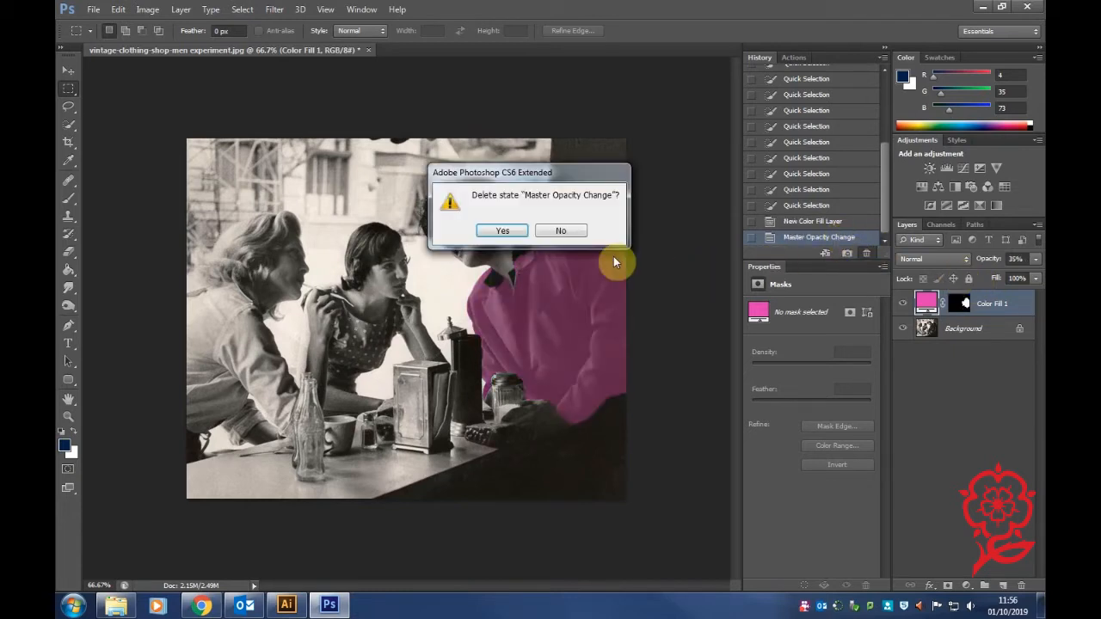
pyautogui.click(501, 229)
pyautogui.click(865, 253)
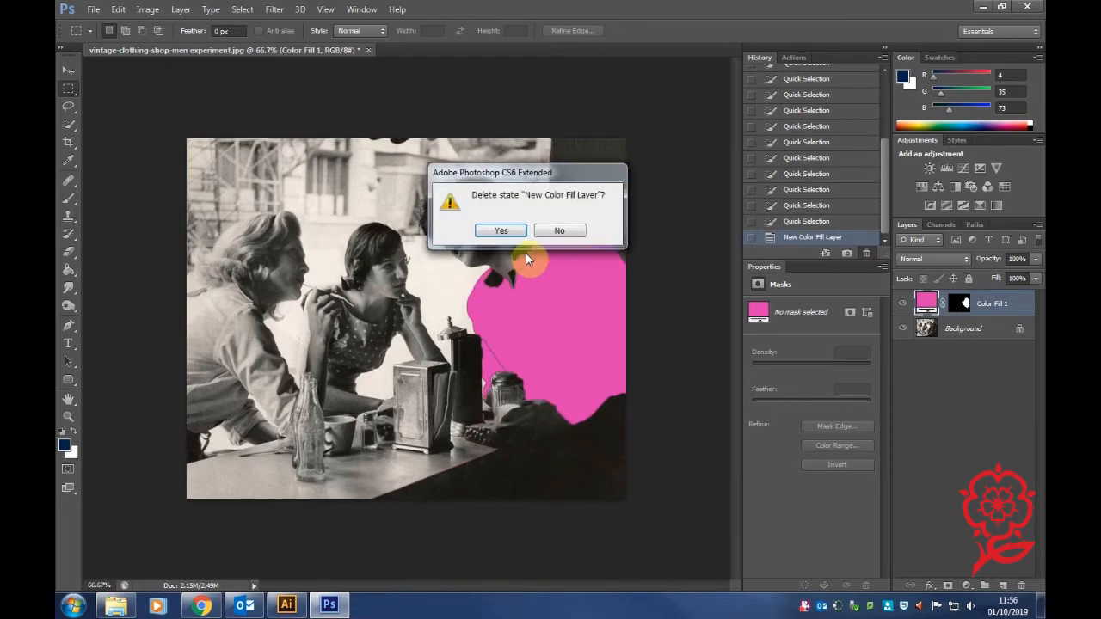
pyautogui.click(501, 231)
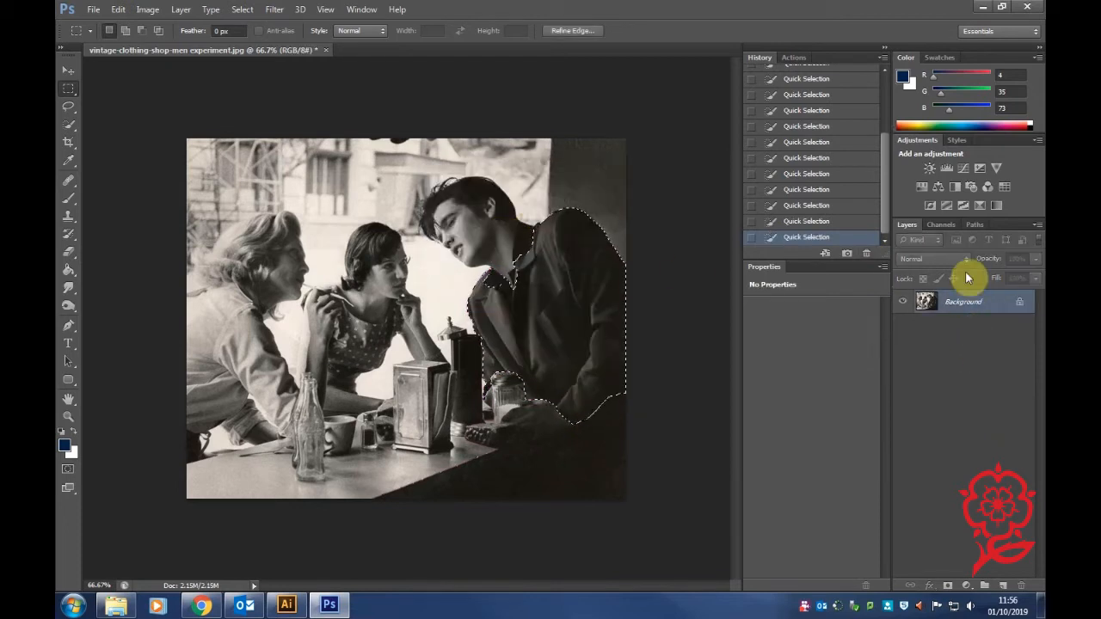
# Step: Create a Solid Color fill layer over the selected jacket in pink f851bf
pyautogui.click(965, 586)
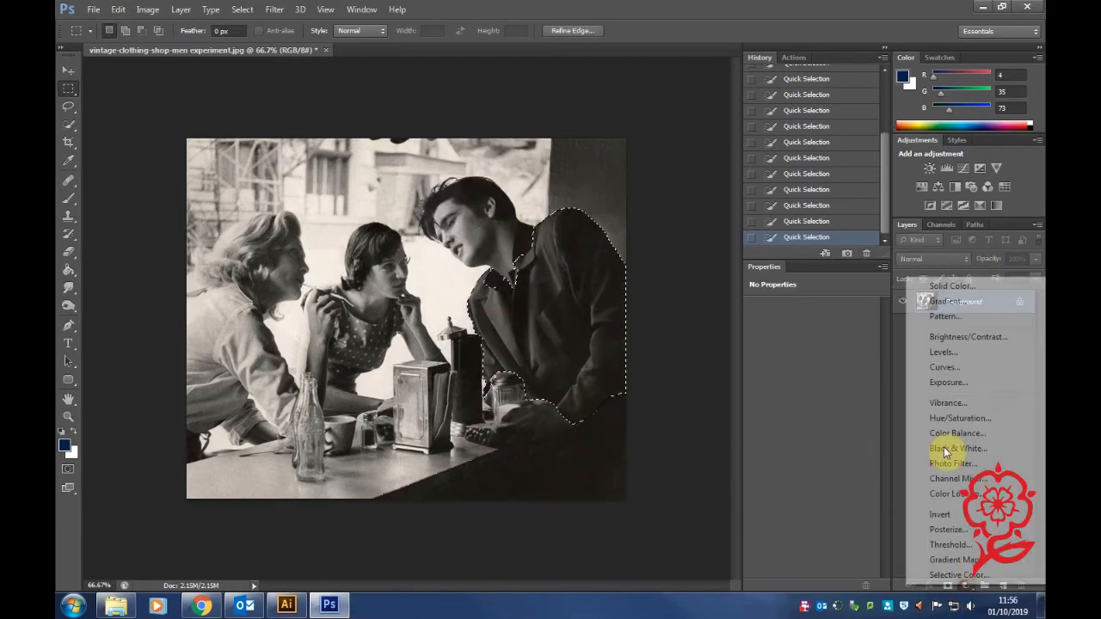
pyautogui.click(957, 287)
pyautogui.click(666, 148)
pyautogui.click(663, 124)
pyautogui.click(587, 113)
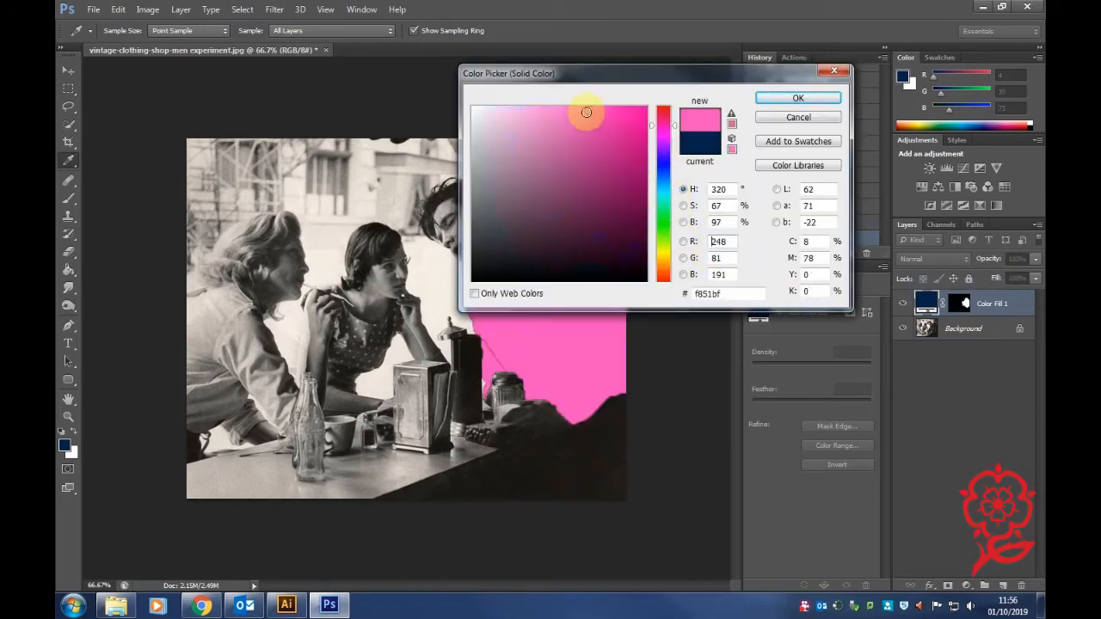
pyautogui.click(806, 98)
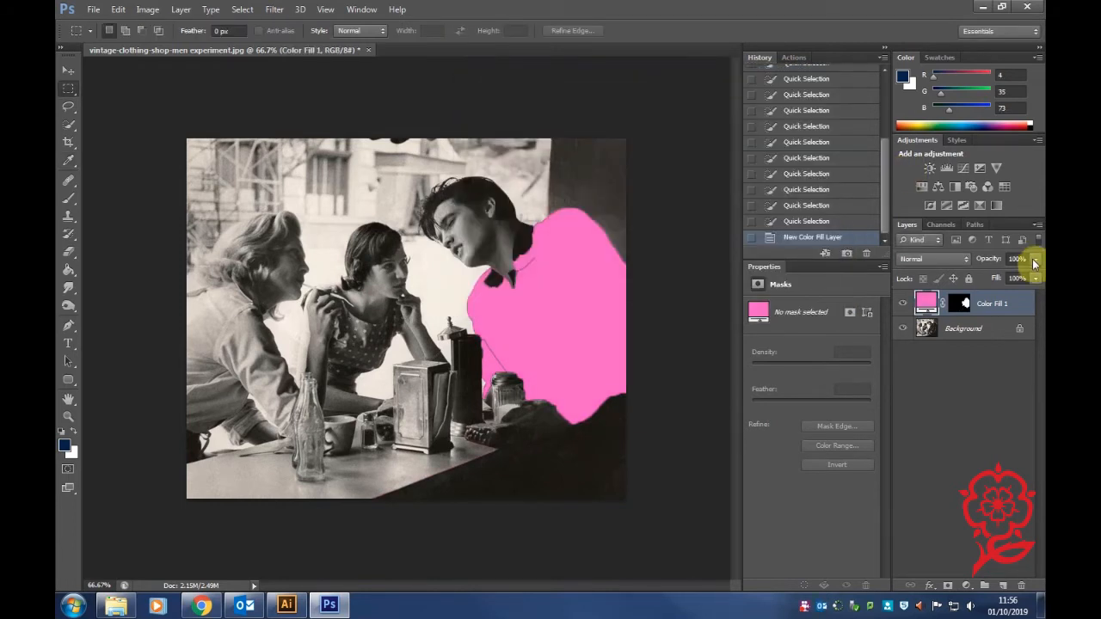
# Step: Try the Overlay blending mode on the pink fill layer and delete that change from the history
pyautogui.click(951, 259)
pyautogui.click(916, 173)
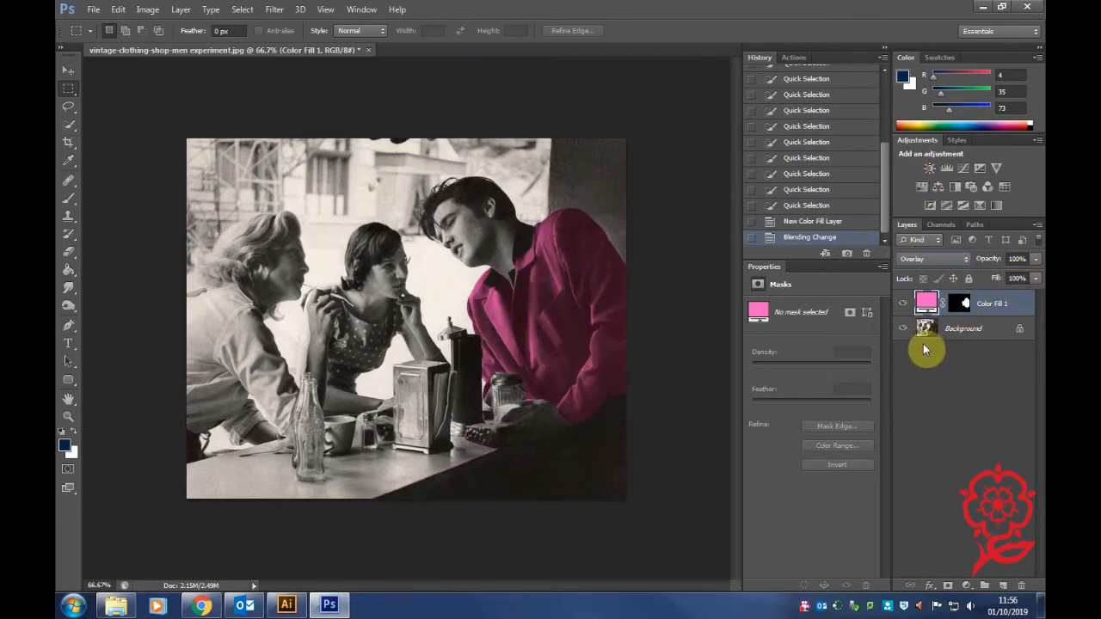
pyautogui.click(867, 254)
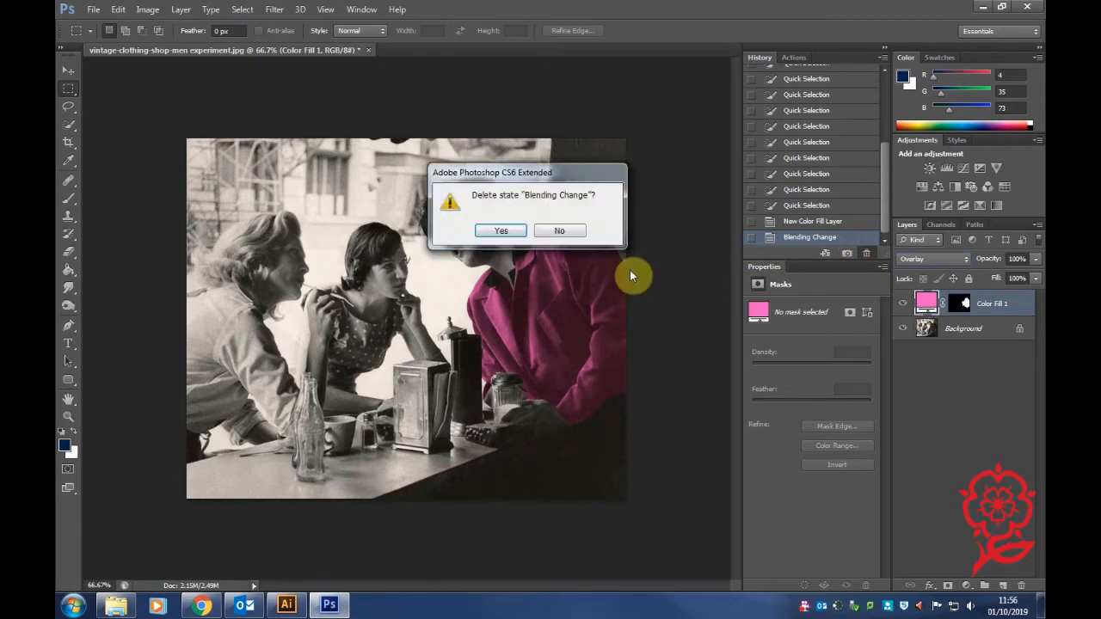
pyautogui.click(506, 229)
# Step: Set the pink jacket fill layer's opacity to 31%
pyautogui.click(1036, 278)
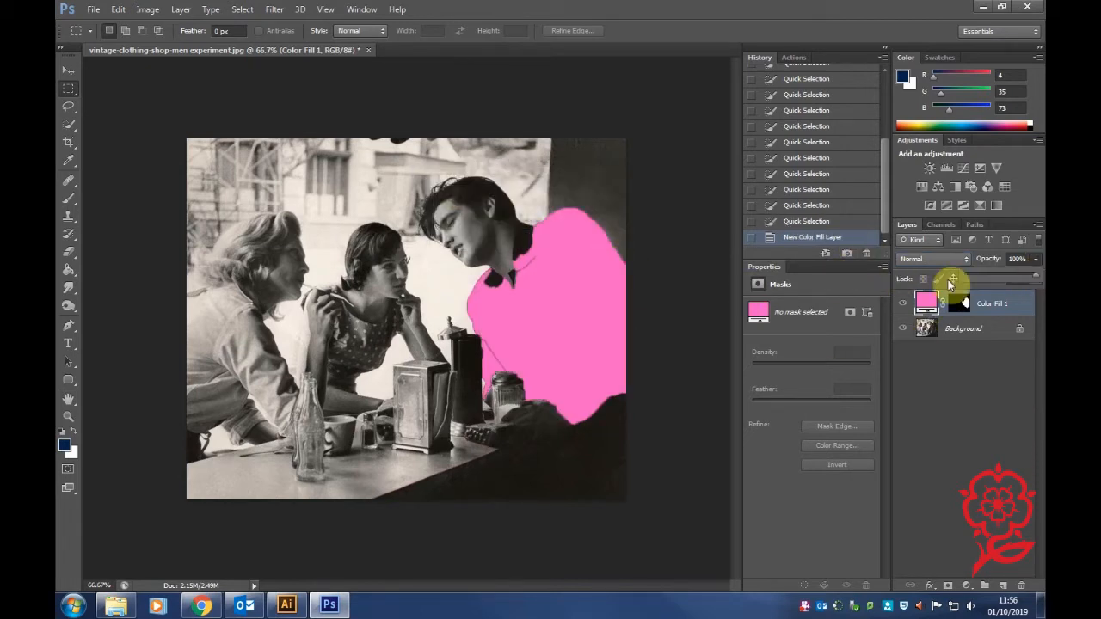
pyautogui.moveTo(993, 277); pyautogui.dragTo(990, 279)
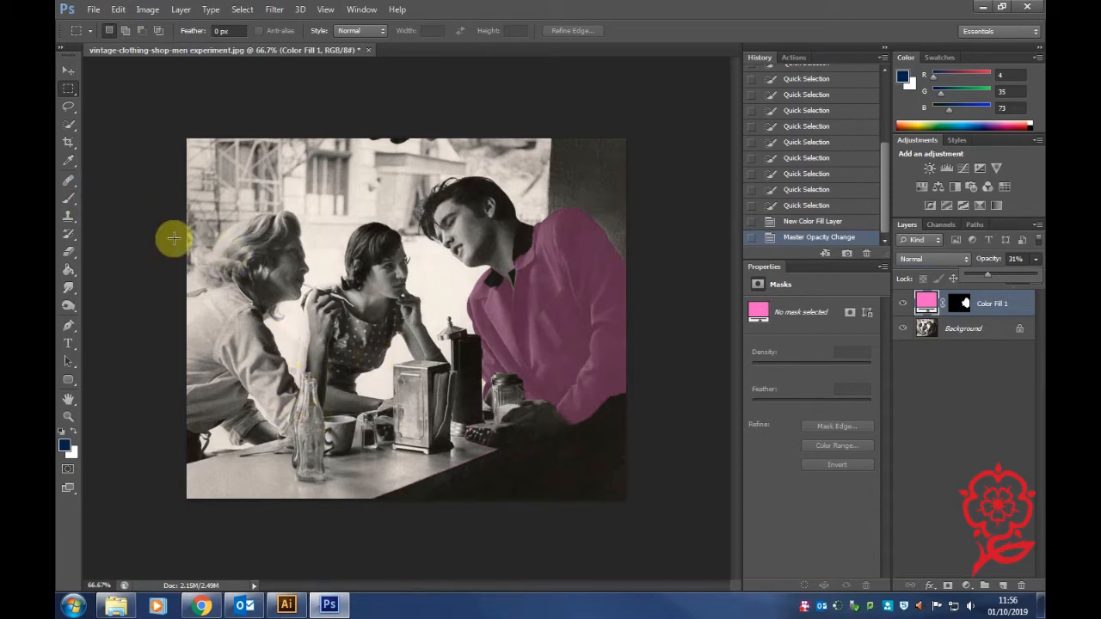
# Step: Select the body of the glass bottle on the counter with the Quick Selection tool
pyautogui.click(69, 125)
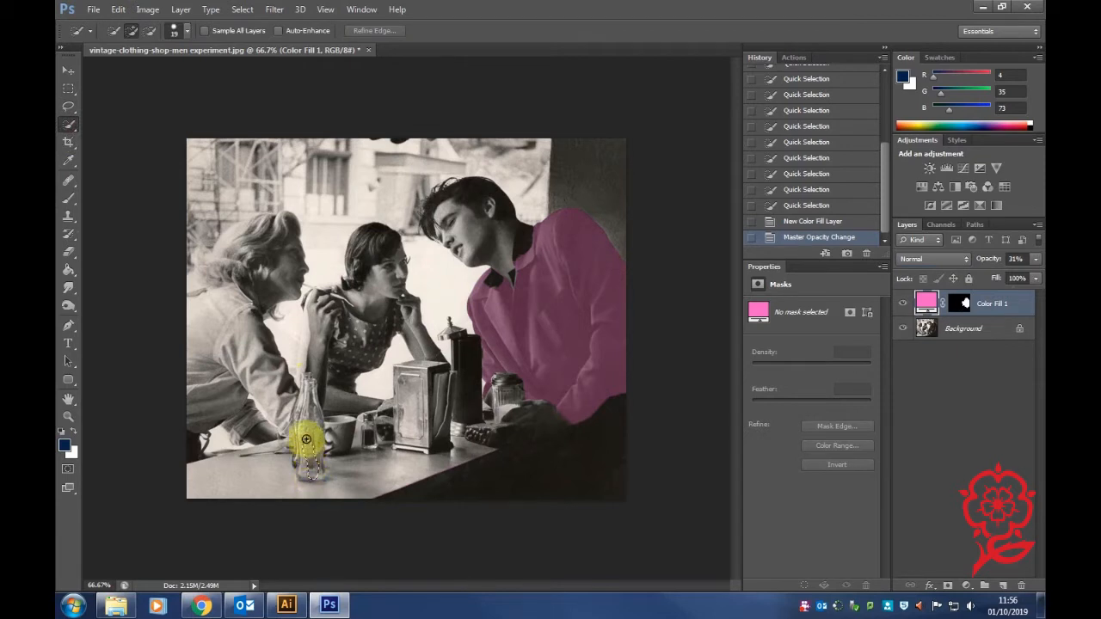
pyautogui.moveTo(308, 426); pyautogui.dragTo(308, 421)
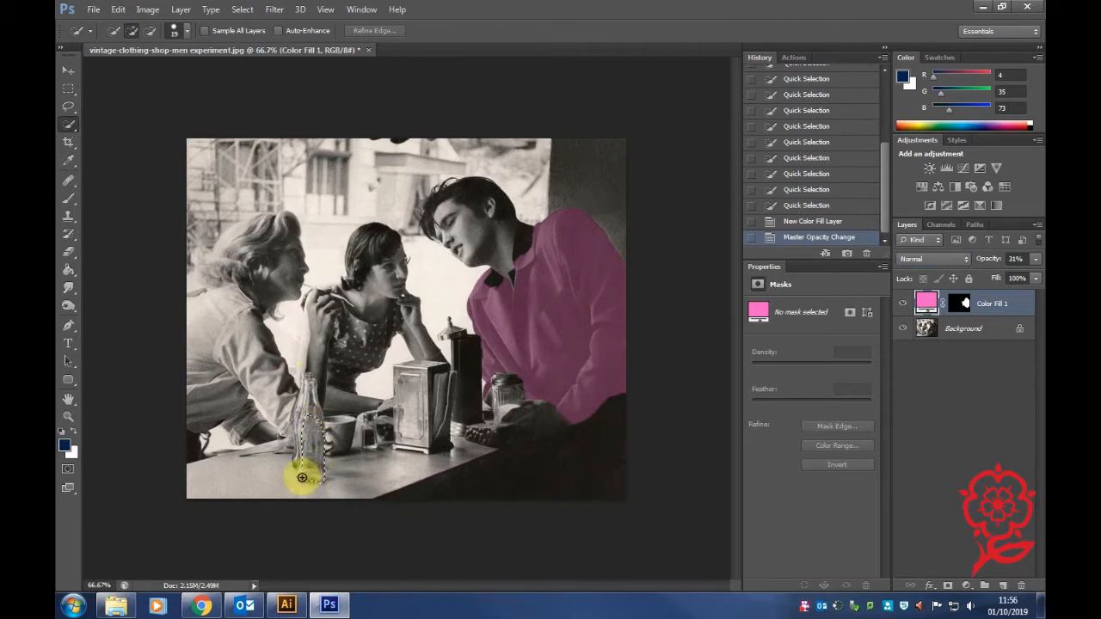
pyautogui.moveTo(299, 454); pyautogui.dragTo(304, 460)
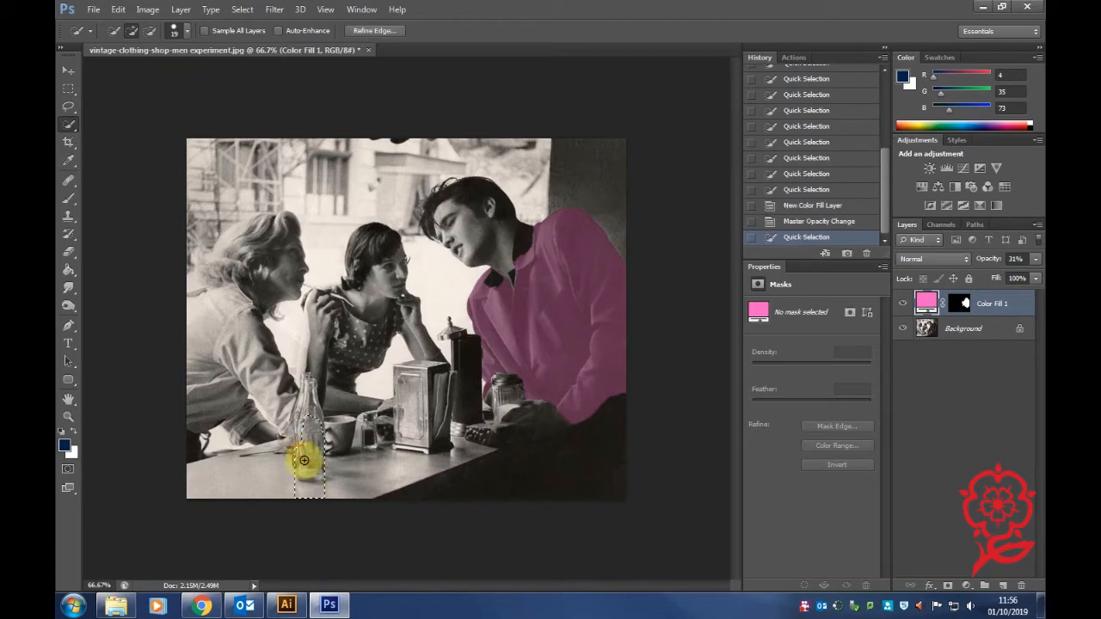
# Step: Refine the bottle selection by subtracting the counter below it and adding the missing parts of the bottle's base
pyautogui.click(308, 480)
pyautogui.click(301, 490)
pyautogui.click(302, 492)
pyautogui.click(318, 490)
pyautogui.click(320, 486)
pyautogui.click(296, 475)
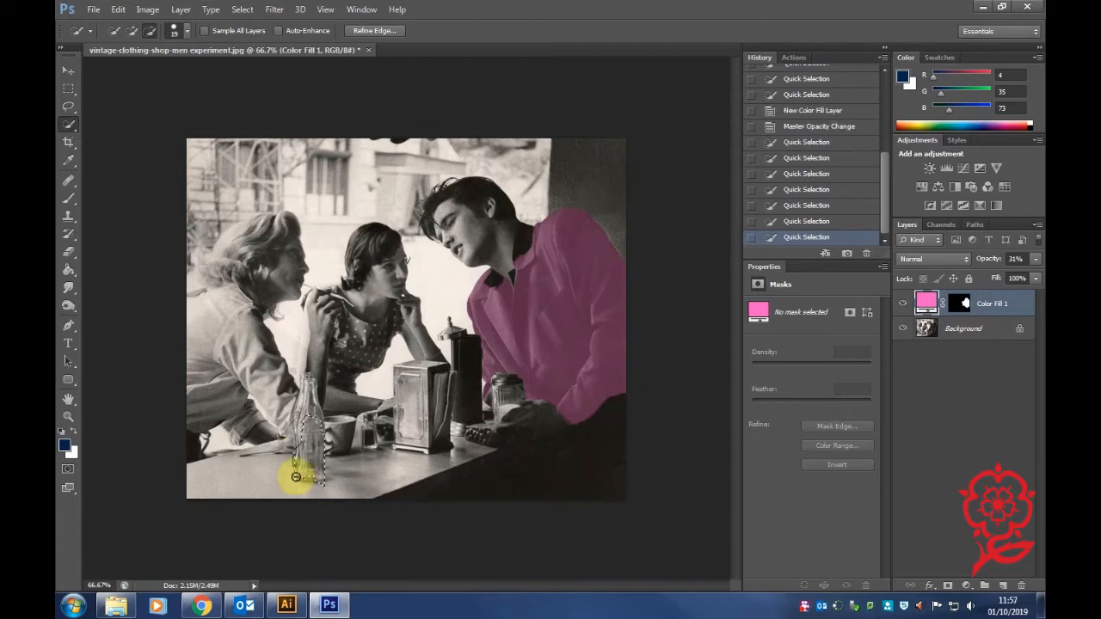
pyautogui.click(308, 479)
pyautogui.click(318, 479)
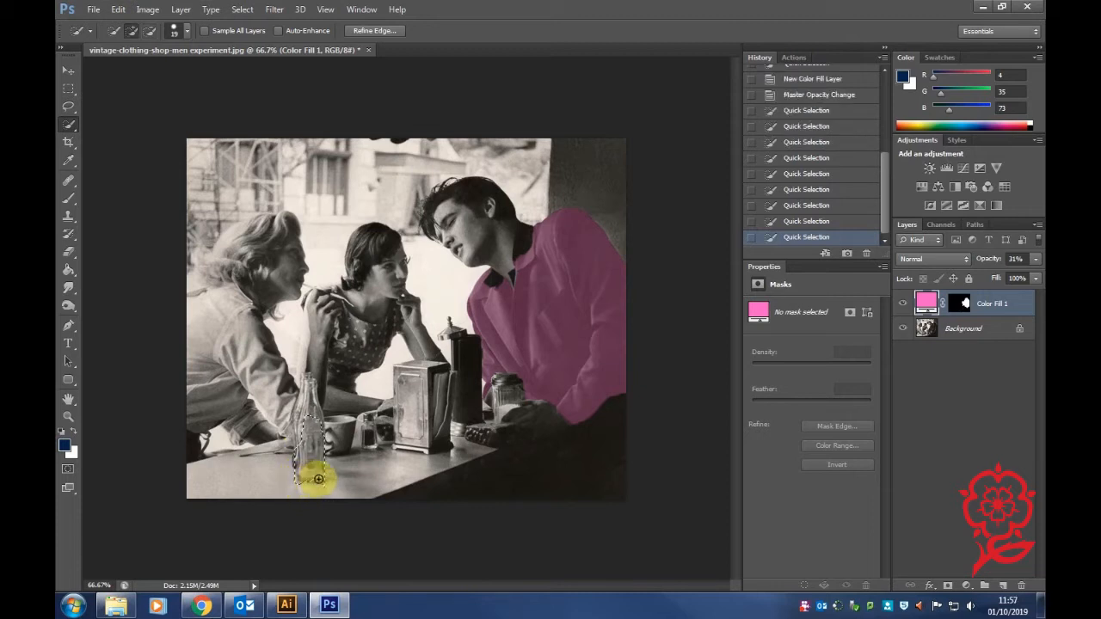
pyautogui.click(325, 483)
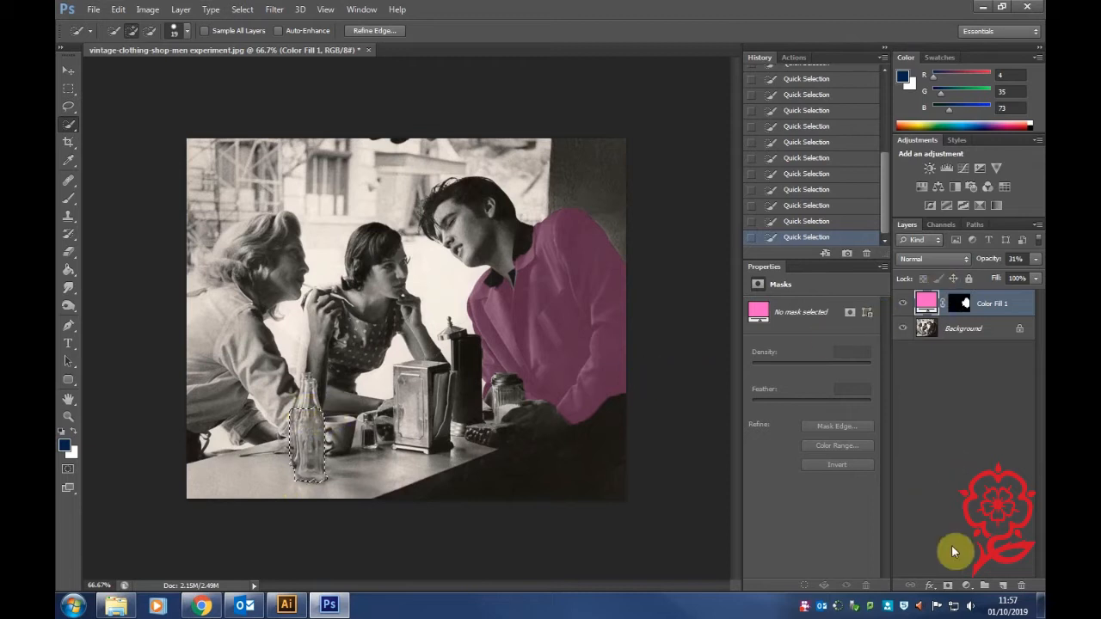
# Step: Add a Solid Color fill layer in dark brown 35251c over the selected bottle
pyautogui.click(969, 586)
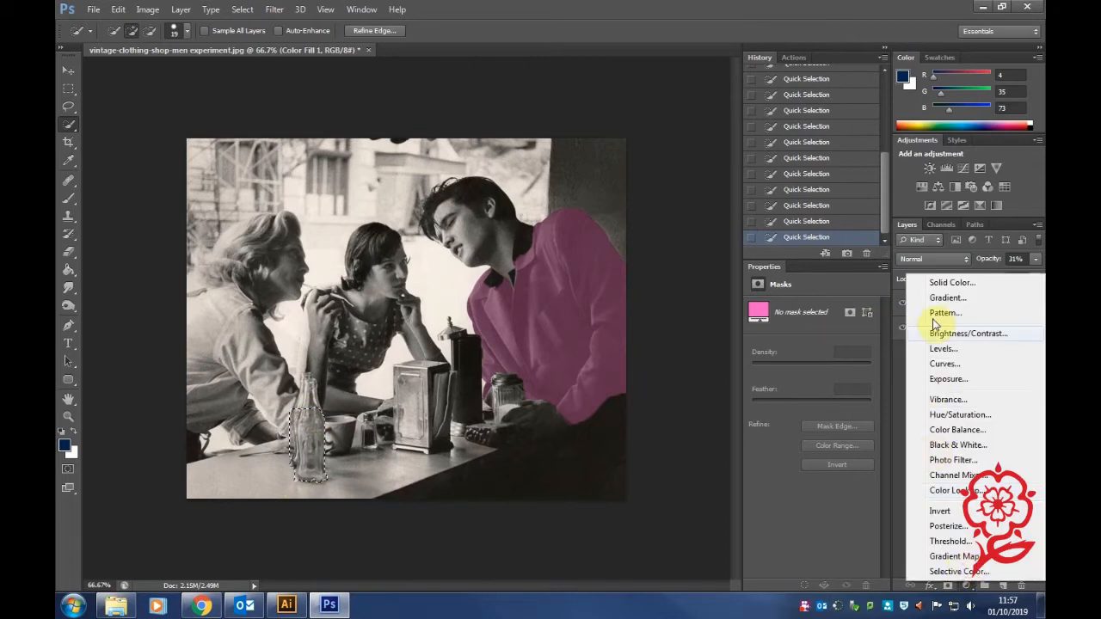
pyautogui.click(938, 281)
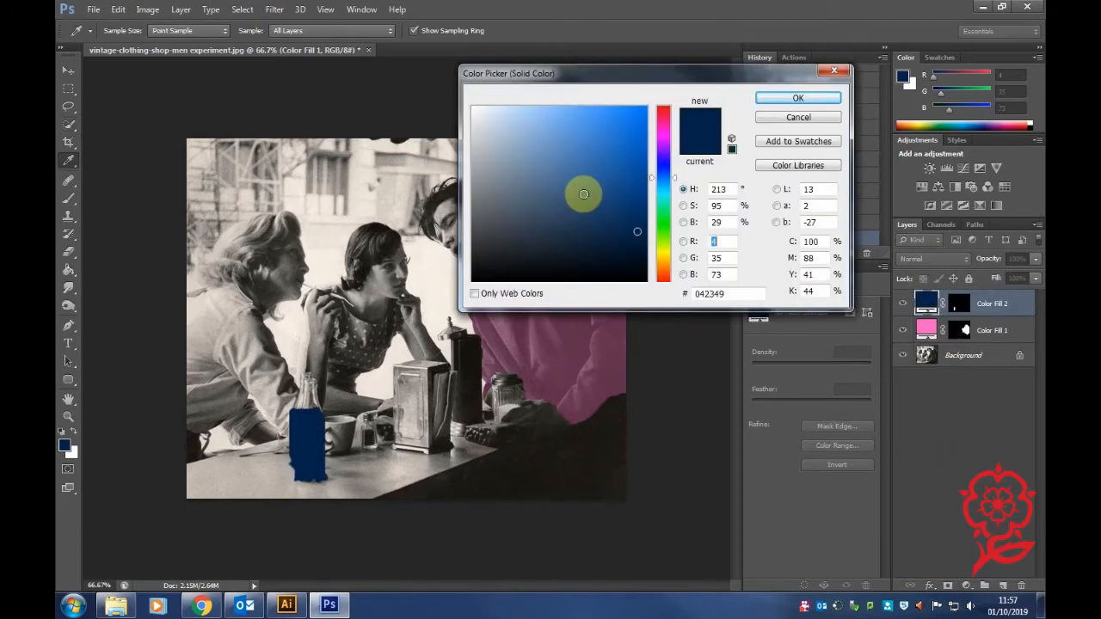
pyautogui.click(663, 274)
pyautogui.click(523, 240)
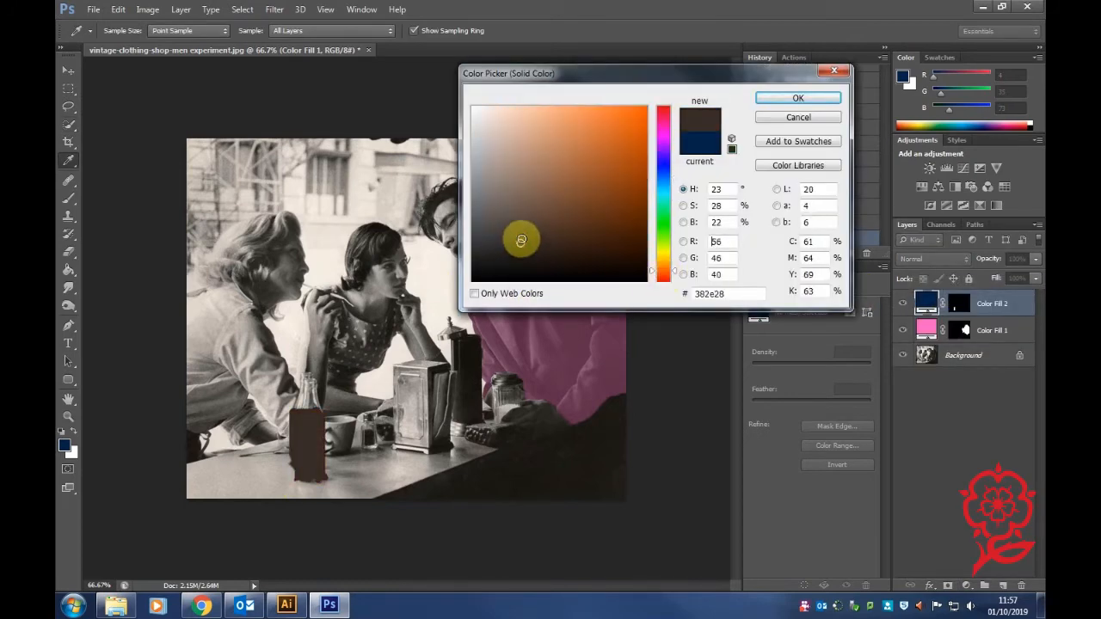
pyautogui.click(532, 248)
pyautogui.click(548, 248)
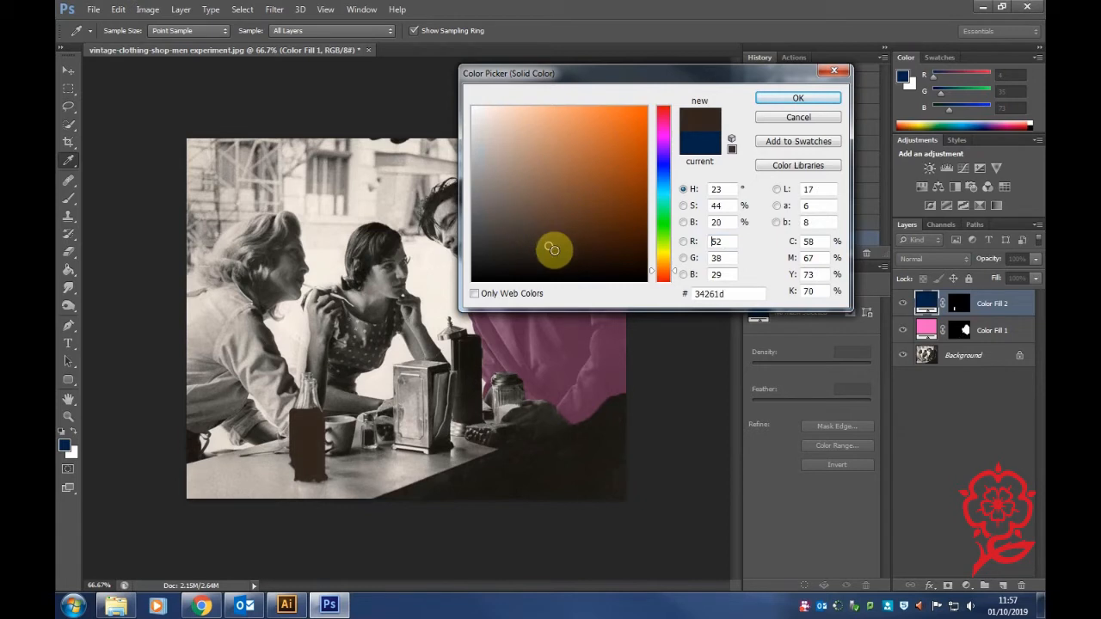
pyautogui.moveTo(555, 250); pyautogui.dragTo(557, 242)
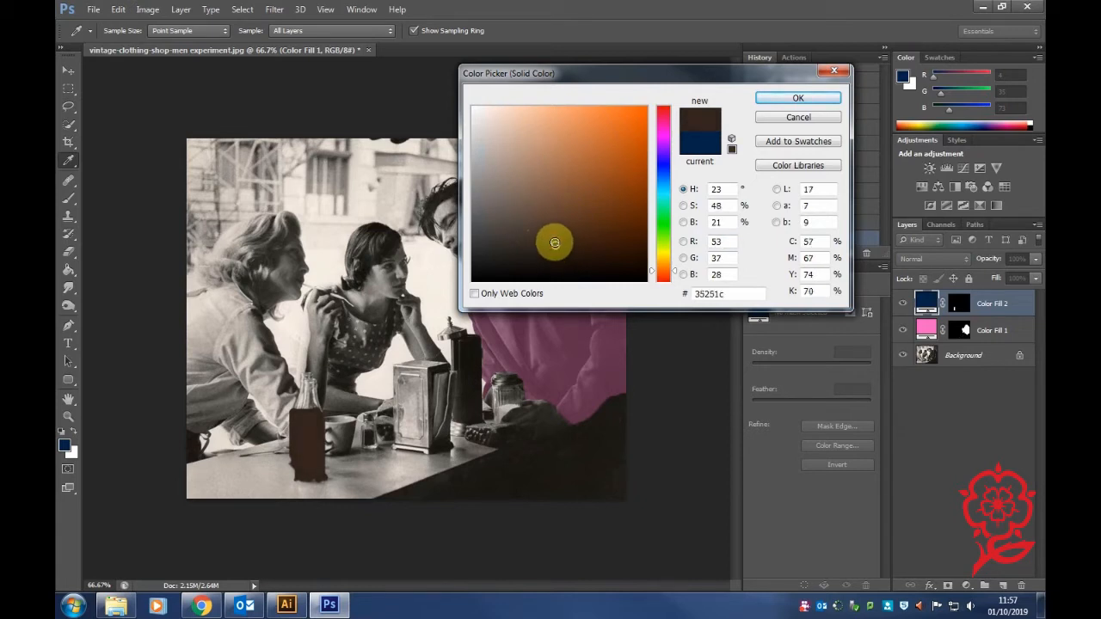
pyautogui.click(792, 100)
# Step: Set the brown bottle fill layer's opacity to 47%
pyautogui.click(1036, 259)
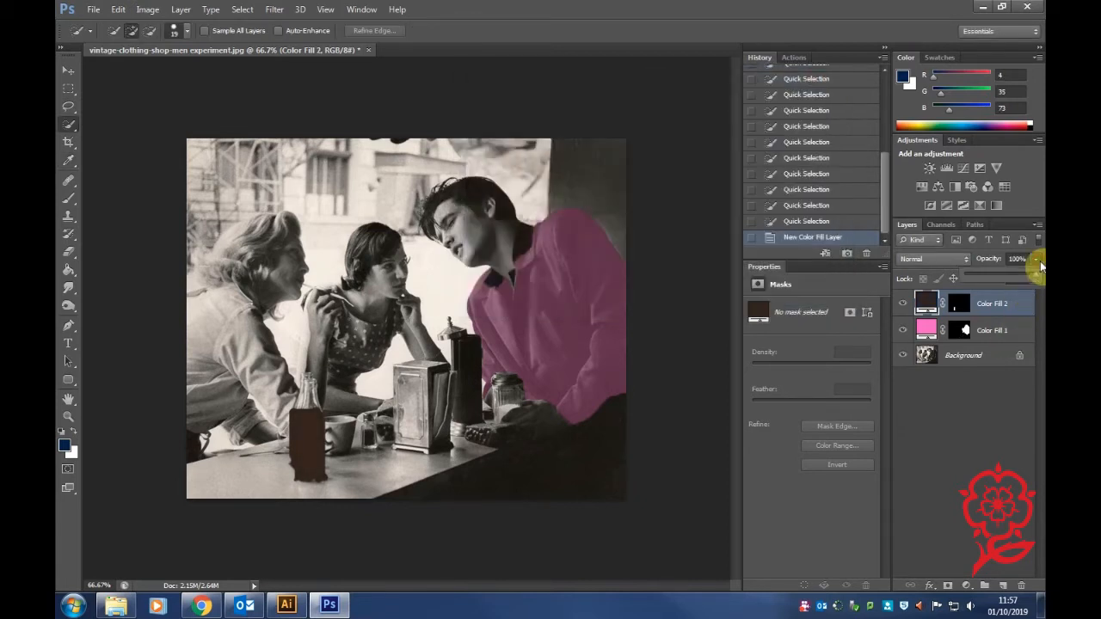
pyautogui.moveTo(1001, 273); pyautogui.dragTo(986, 276)
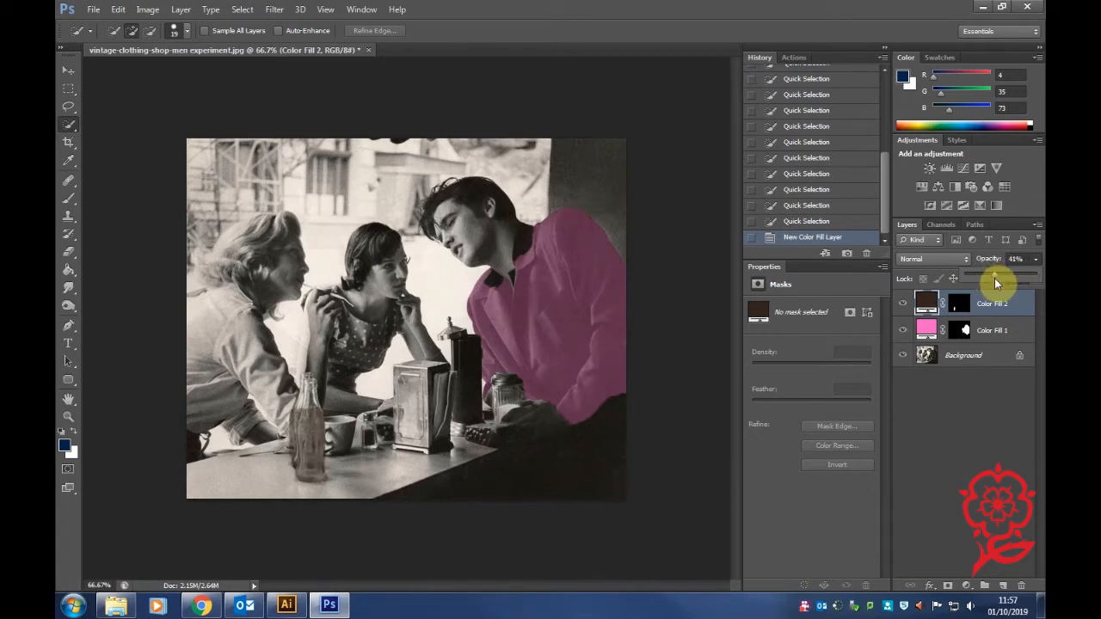
pyautogui.moveTo(996, 277); pyautogui.dragTo(999, 278)
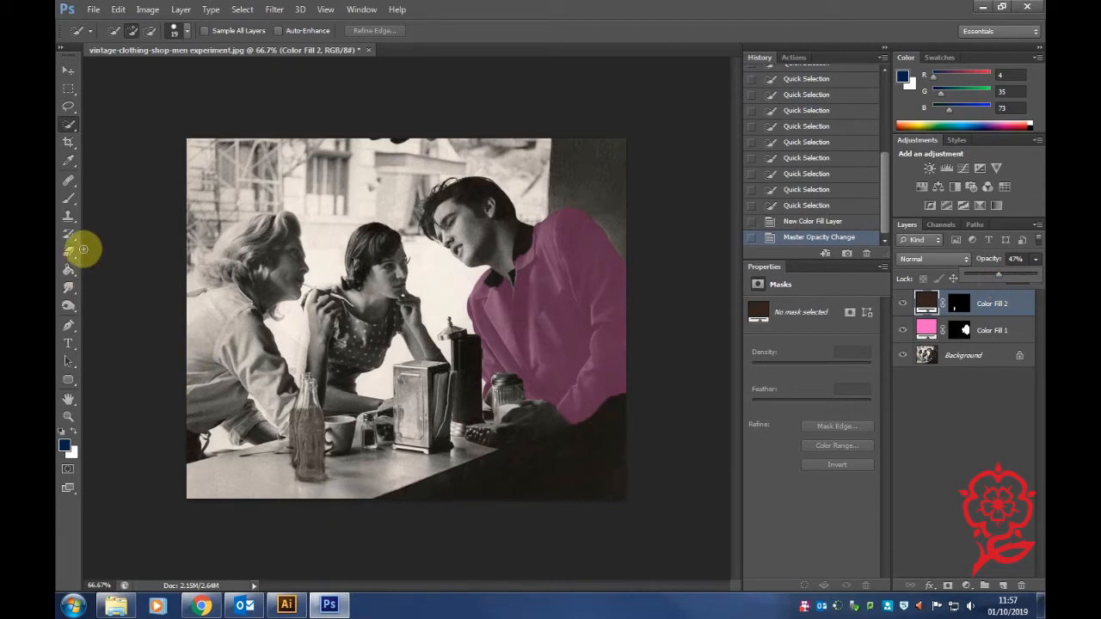
# Step: Rasterize the brown fill and erase its spill around the corners of the bottle's base with the Eraser tool
pyautogui.click(68, 416)
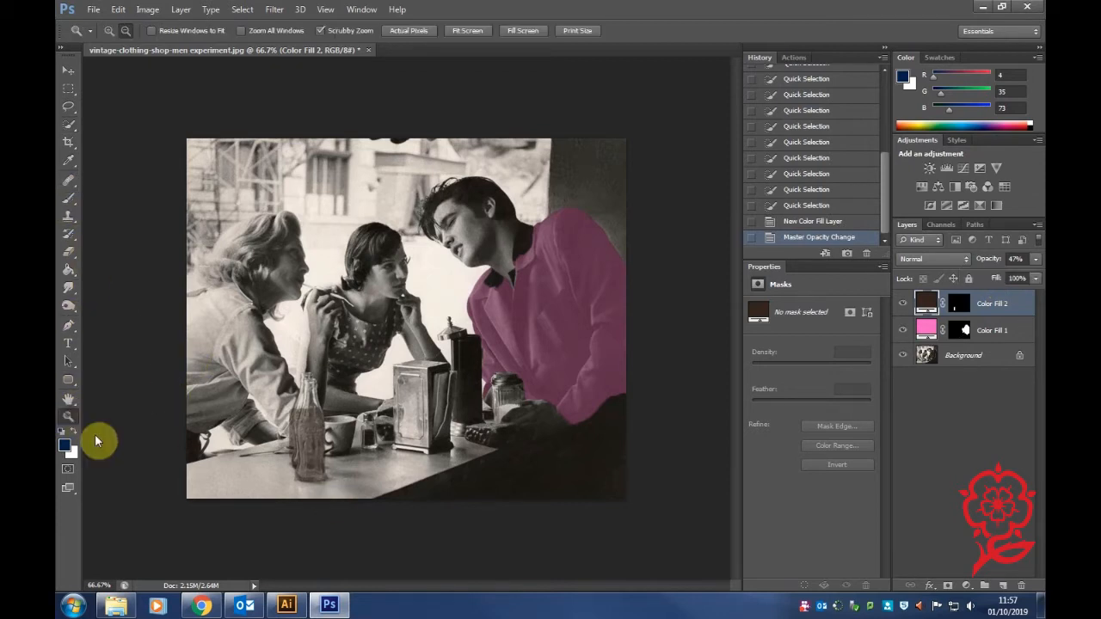
pyautogui.keyDown('alt'); pyautogui.click(293, 483); pyautogui.keyUp('alt')
pyautogui.click(109, 30)
pyautogui.click(317, 428)
pyautogui.click(297, 469)
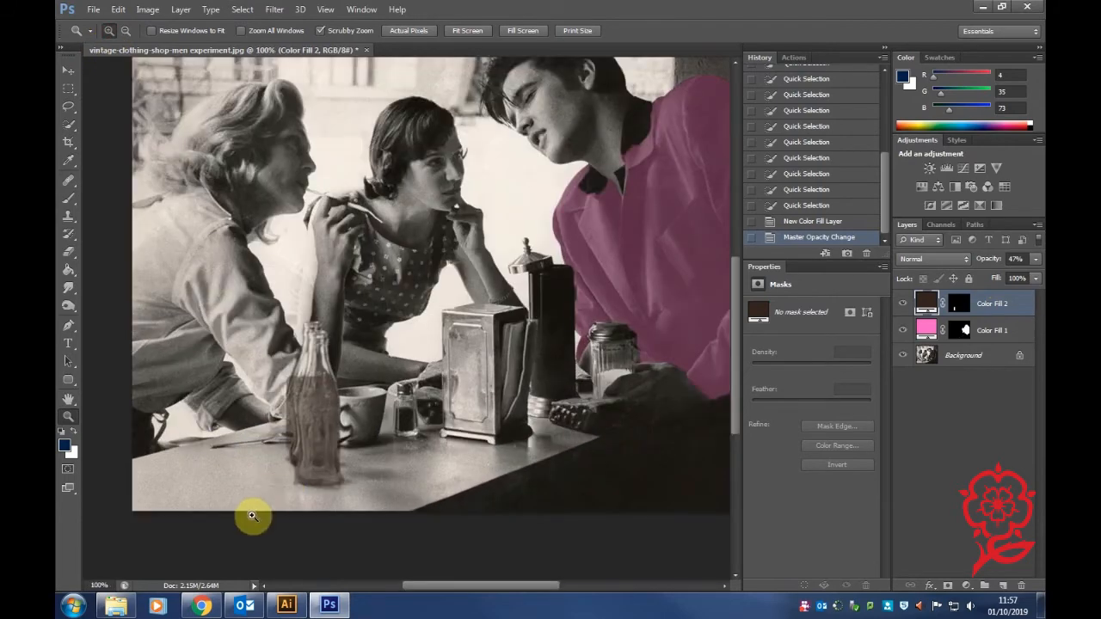
pyautogui.click(284, 502)
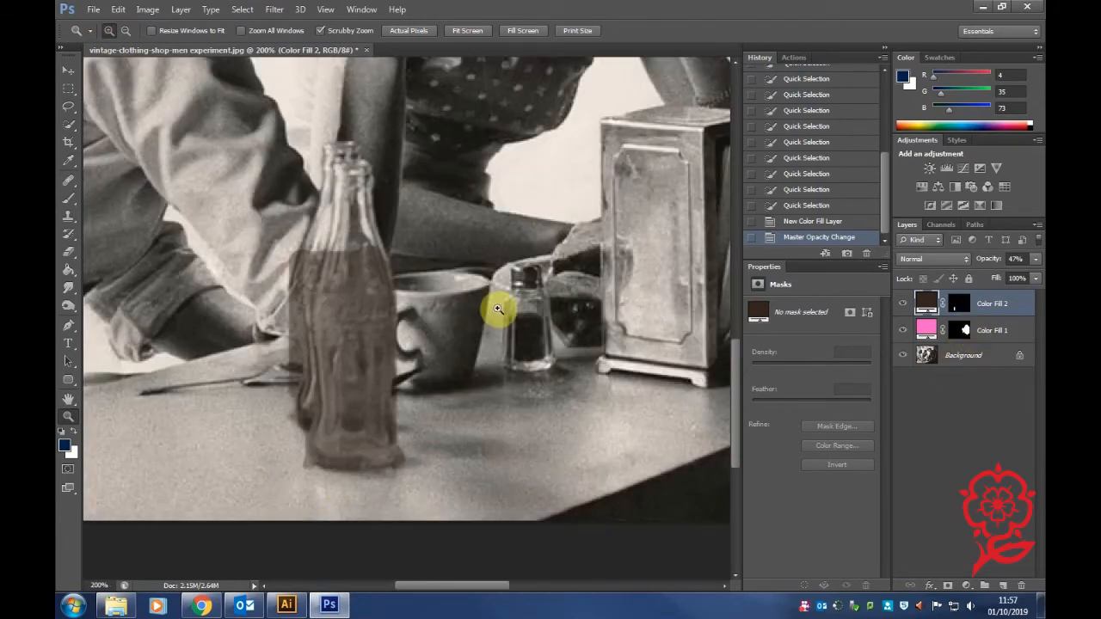
pyautogui.click(69, 251)
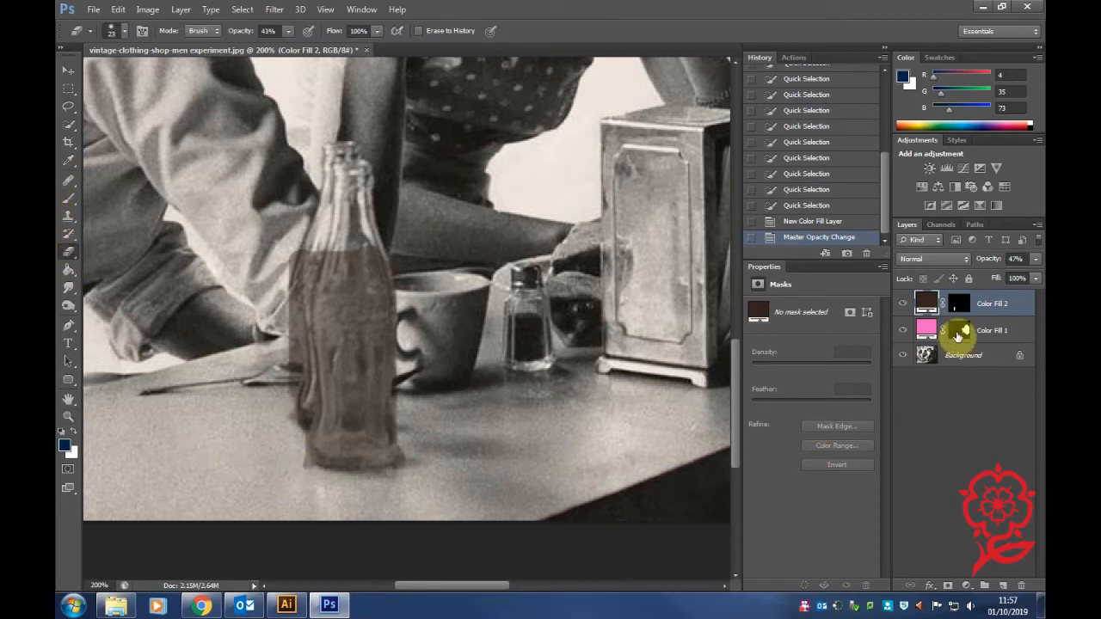
pyautogui.click(311, 465)
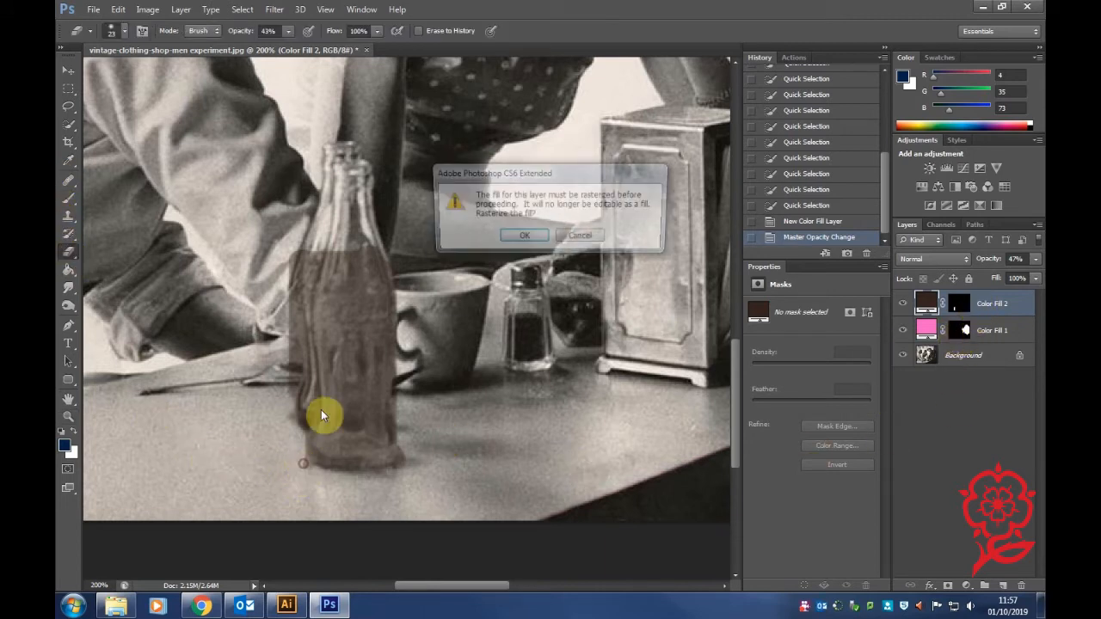
pyautogui.click(521, 238)
pyautogui.click(305, 469)
pyautogui.click(409, 468)
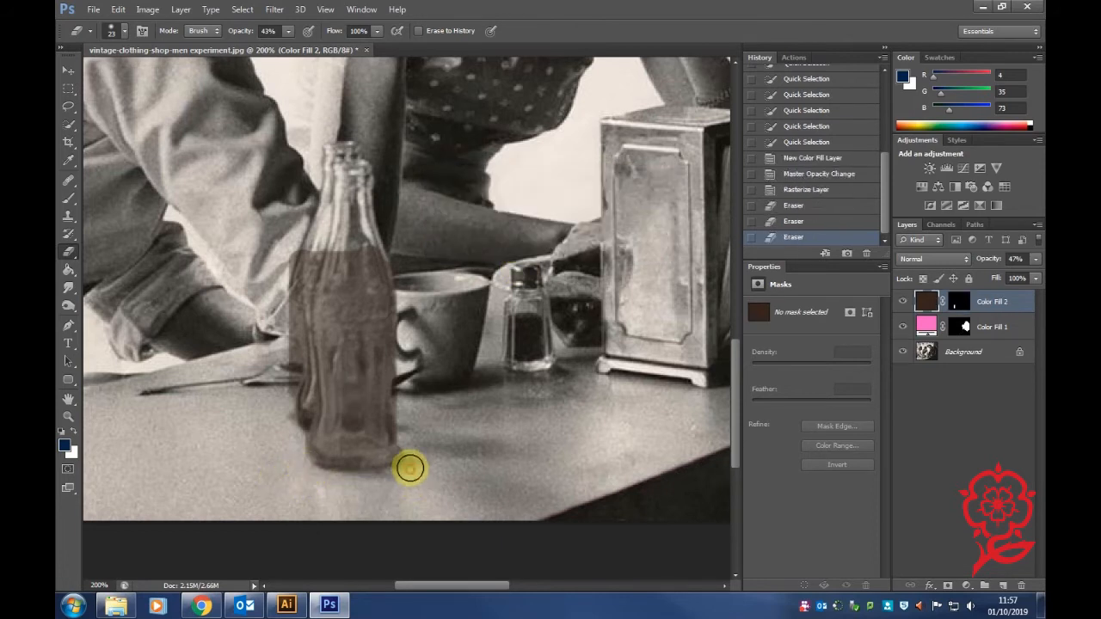
pyautogui.click(409, 468)
pyautogui.click(408, 472)
pyautogui.click(407, 473)
pyautogui.click(407, 473)
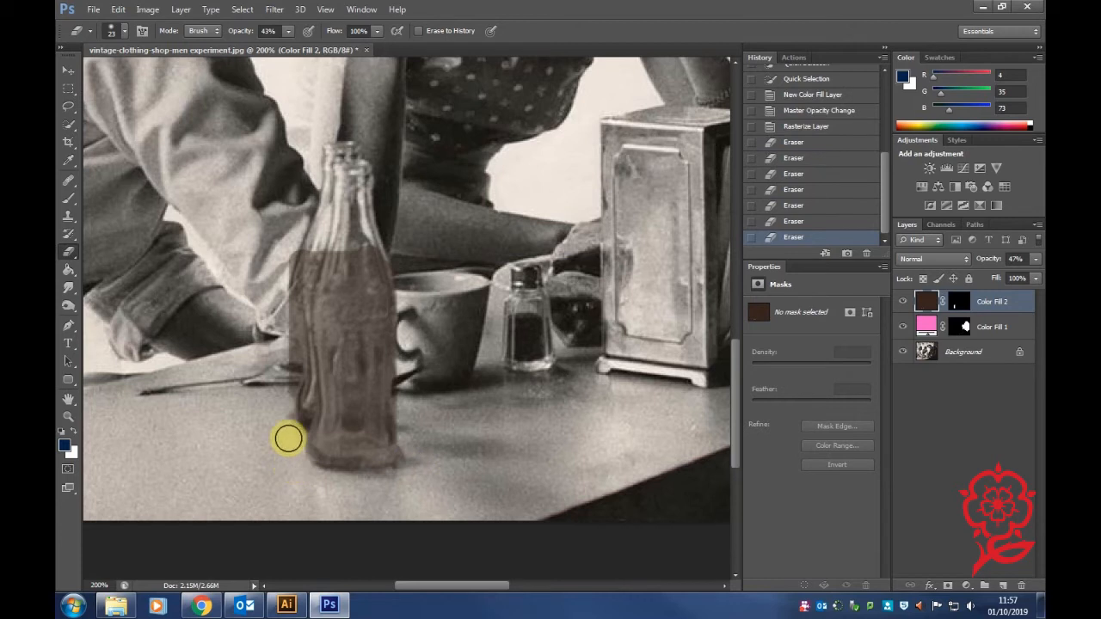
# Step: Erase the brown spill along the bottle's left edge from the base up to the shoulder
pyautogui.click(283, 424)
pyautogui.click(281, 422)
pyautogui.click(279, 385)
pyautogui.click(284, 377)
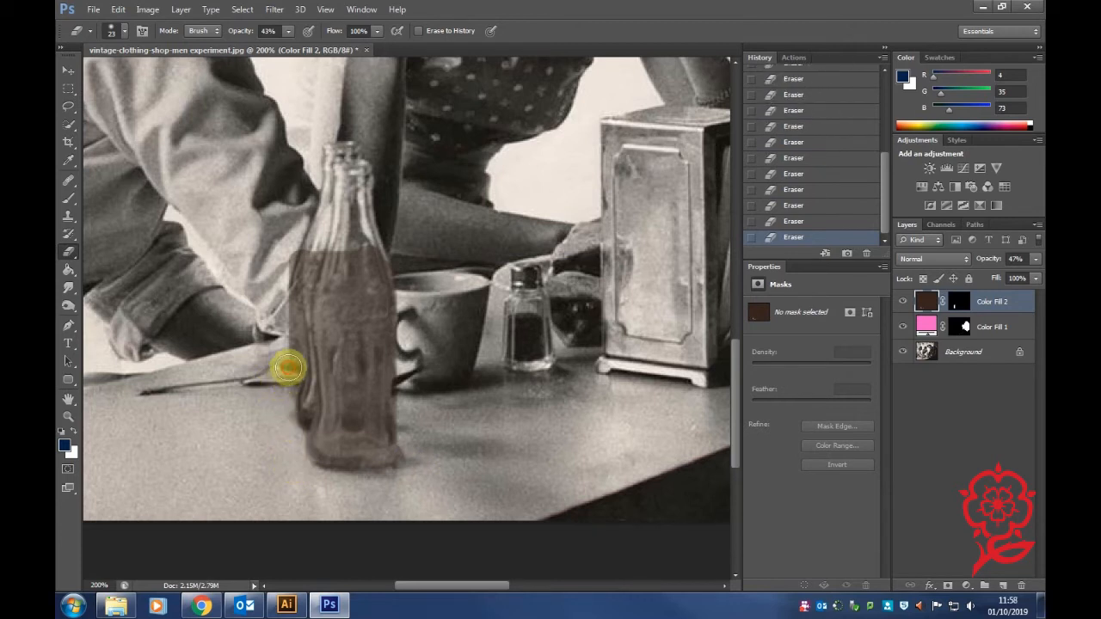
pyautogui.moveTo(293, 340)
pyautogui.mouseDown()
pyautogui.moveTo(276, 268)
pyautogui.moveTo(283, 246)
pyautogui.mouseUp()
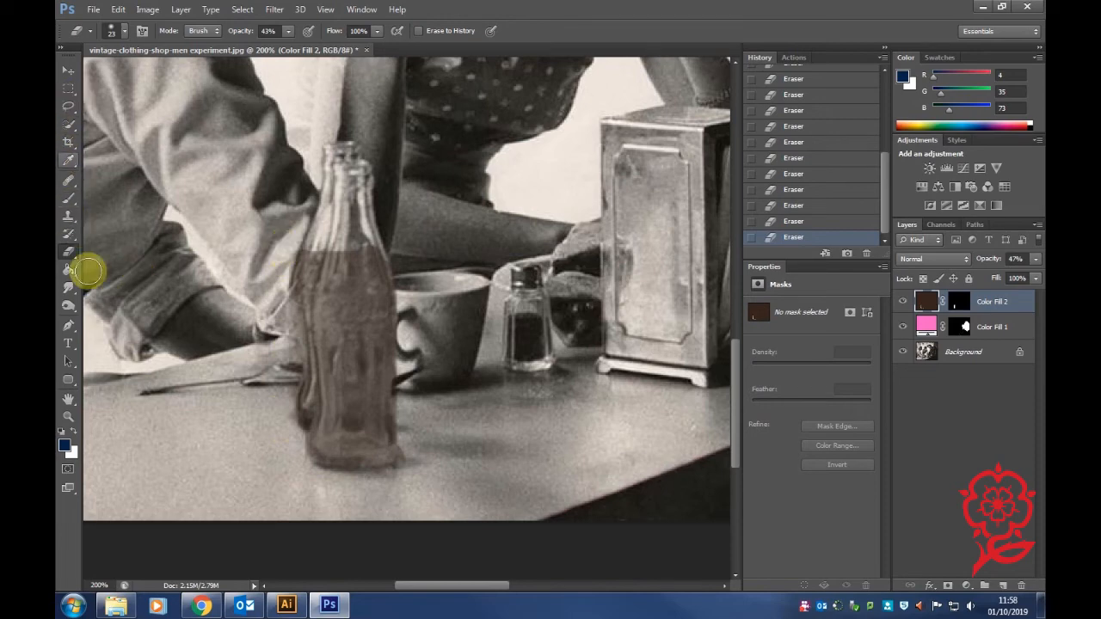
# Step: Select the middle woman's polka-dot dress with the Quick Selection tool
pyautogui.click(69, 416)
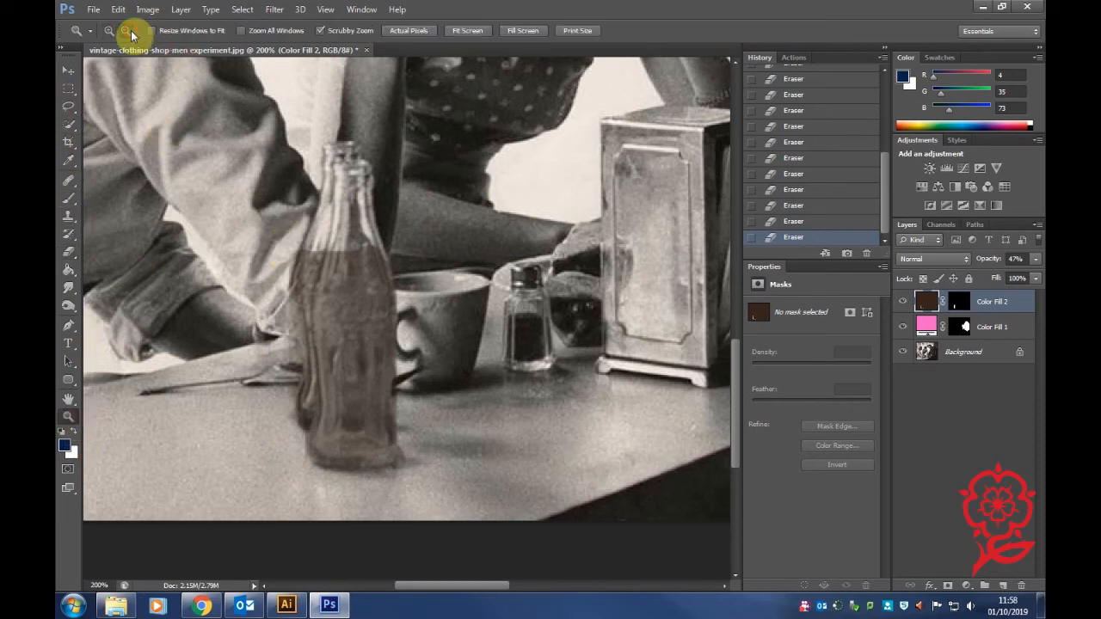
pyautogui.click(310, 250)
pyautogui.click(351, 163)
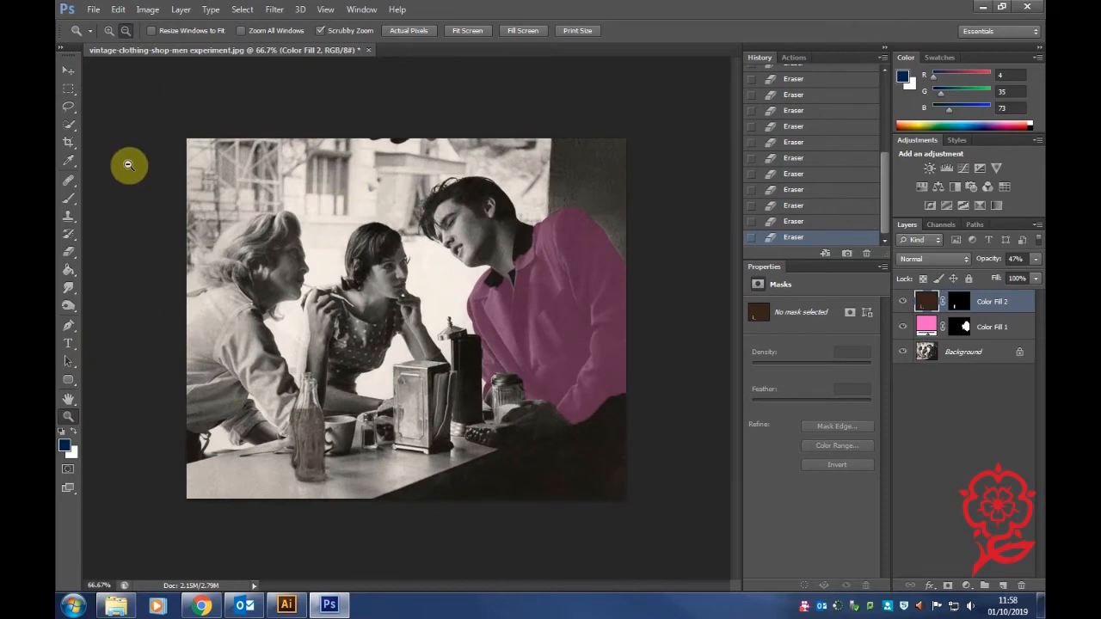
pyautogui.click(70, 123)
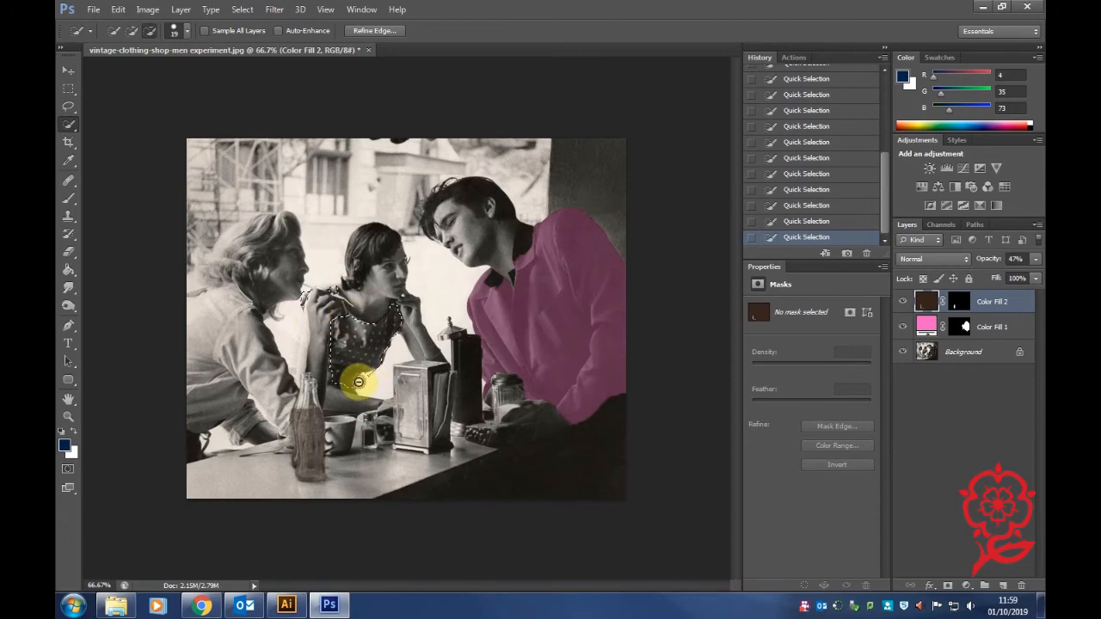
# Step: Add a light orange Solid Color fill layer over the selected polka-dot dress
pyautogui.click(966, 585)
pyautogui.click(942, 281)
pyautogui.click(662, 271)
pyautogui.moveTo(638, 137)
pyautogui.mouseDown()
pyautogui.moveTo(614, 111)
pyautogui.moveTo(559, 117)
pyautogui.mouseUp()
pyautogui.click(757, 97)
# Step: Set the orange dress fill layer's blending mode to Overlay at 100% opacity
pyautogui.click(1035, 259)
pyautogui.moveTo(993, 275); pyautogui.dragTo(1011, 273)
pyautogui.click(933, 259)
pyautogui.click(943, 271)
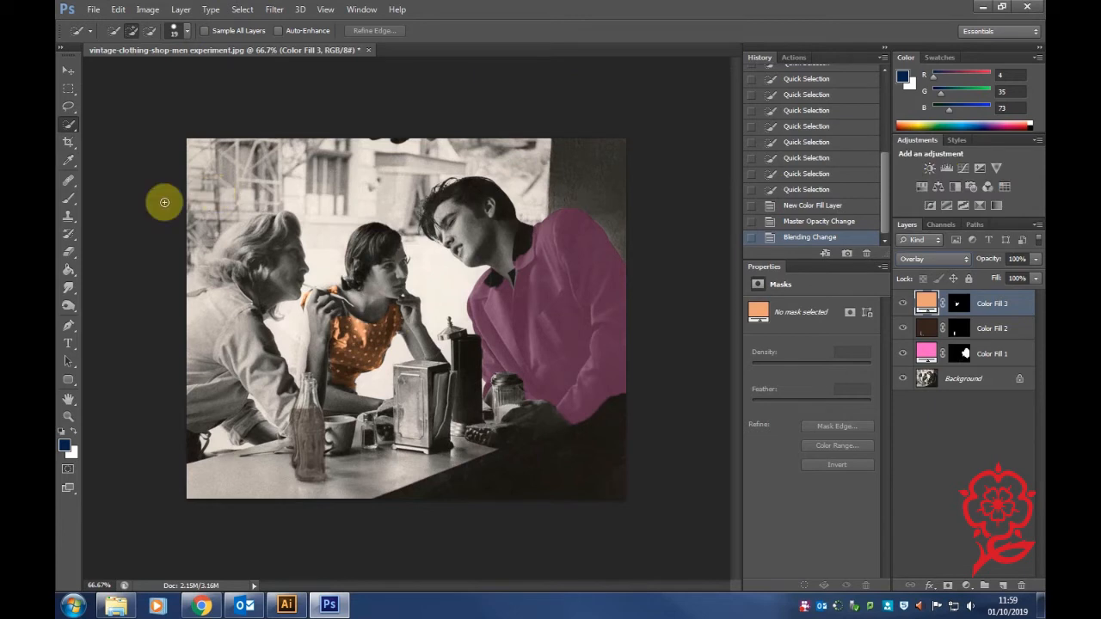
# Step: Select the left woman's shirt with the Quick Selection tool, subtracting the area below it
pyautogui.moveTo(192, 305)
pyautogui.mouseDown()
pyautogui.moveTo(231, 289)
pyautogui.moveTo(240, 340)
pyautogui.moveTo(254, 308)
pyautogui.moveTo(265, 379)
pyautogui.moveTo(238, 407)
pyautogui.moveTo(194, 418)
pyautogui.moveTo(228, 423)
pyautogui.moveTo(273, 400)
pyautogui.moveTo(276, 420)
pyautogui.moveTo(287, 410)
pyautogui.moveTo(291, 387)
pyautogui.moveTo(269, 331)
pyautogui.mouseUp()
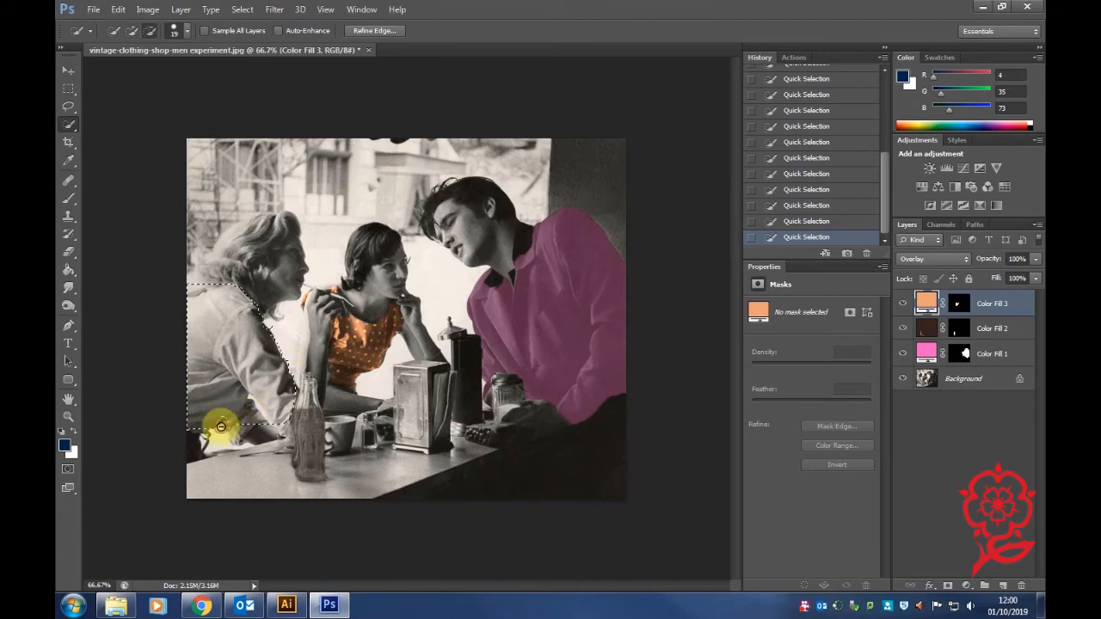
pyautogui.moveTo(234, 426); pyautogui.dragTo(249, 427)
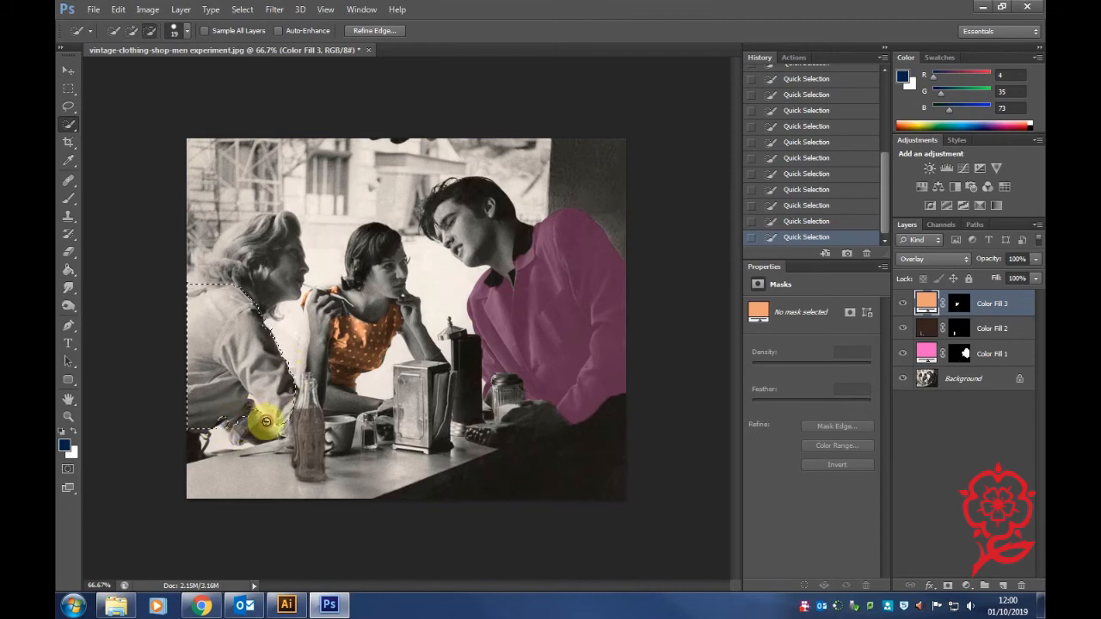
# Step: Add a Solid Color fill layer in blue 6ba0e1 over the shirt selection and set its blending mode to Overlay
pyautogui.click(965, 586)
pyautogui.click(941, 281)
pyautogui.moveTo(607, 140); pyautogui.dragTo(563, 127)
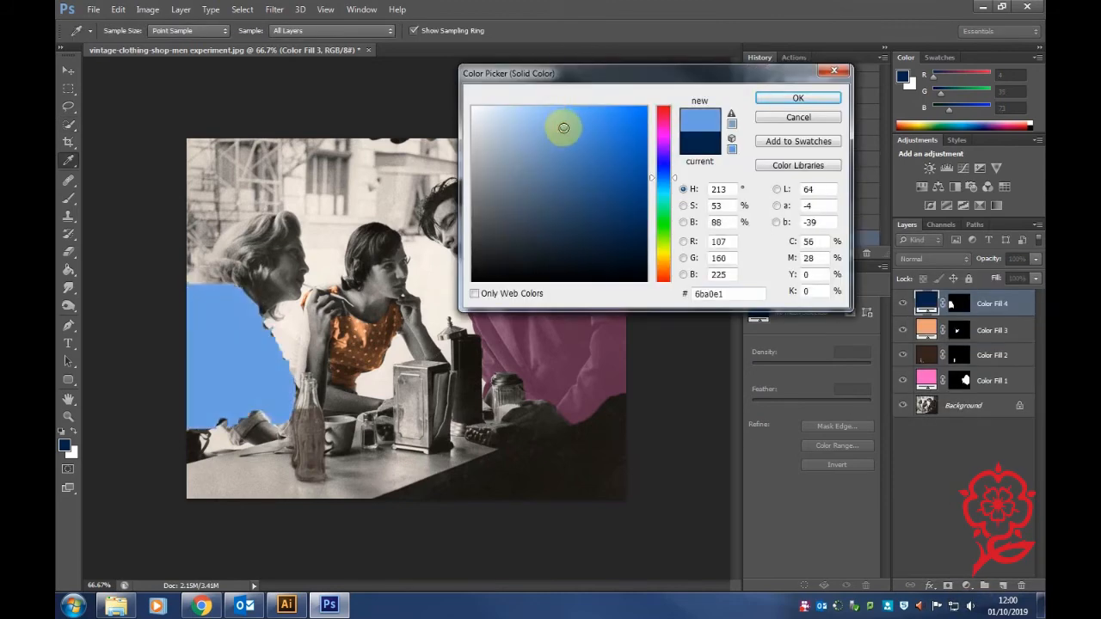
pyautogui.click(798, 97)
pyautogui.click(934, 258)
pyautogui.click(934, 178)
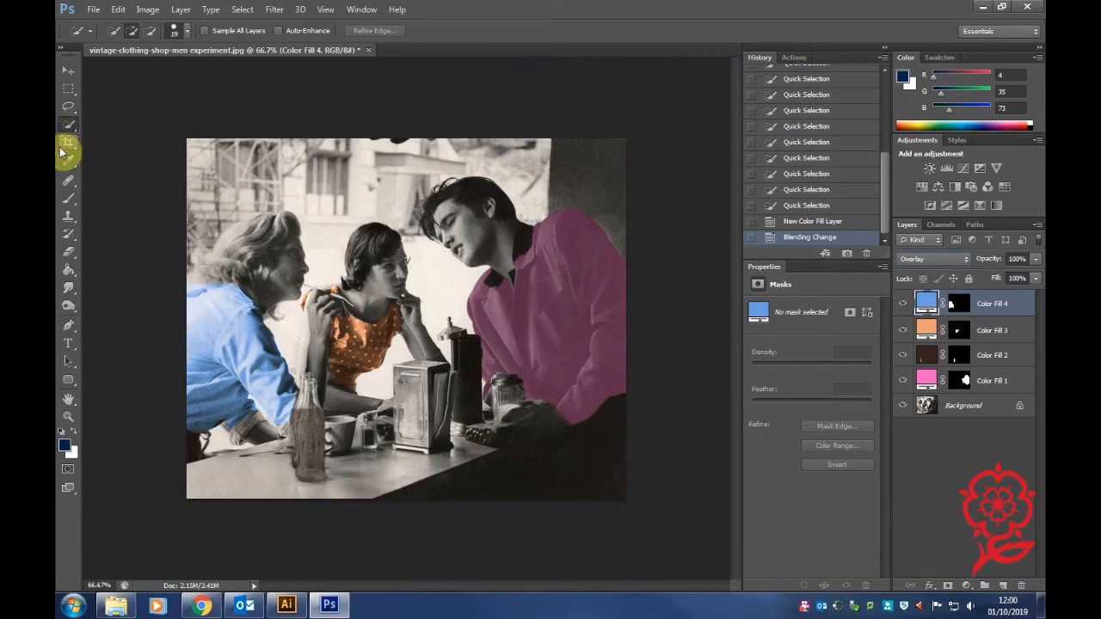
# Step: Select the left woman's uncolored lower sleeve near the counter with the Quick Selection tool
pyautogui.click(965, 586)
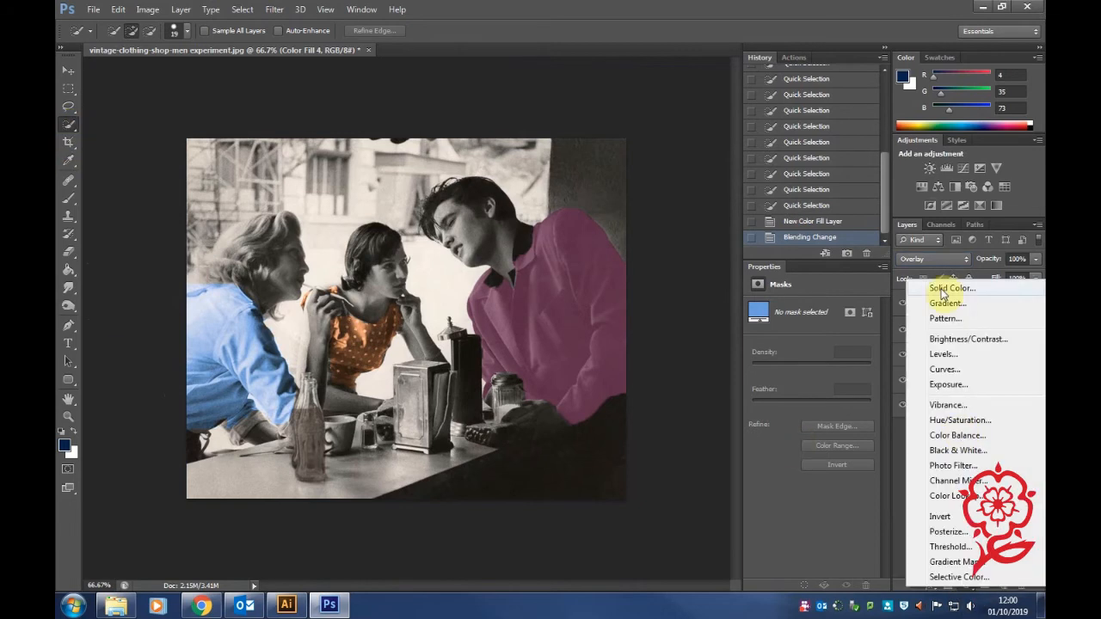
pyautogui.click(71, 123)
pyautogui.click(257, 417)
# Step: Add a pale blue Solid Color fill layer over the selected lower sleeve and set its opacity to 59%
pyautogui.click(965, 586)
pyautogui.click(968, 283)
pyautogui.click(510, 116)
pyautogui.click(798, 98)
pyautogui.click(1035, 258)
pyautogui.moveTo(1032, 274); pyautogui.dragTo(1006, 273)
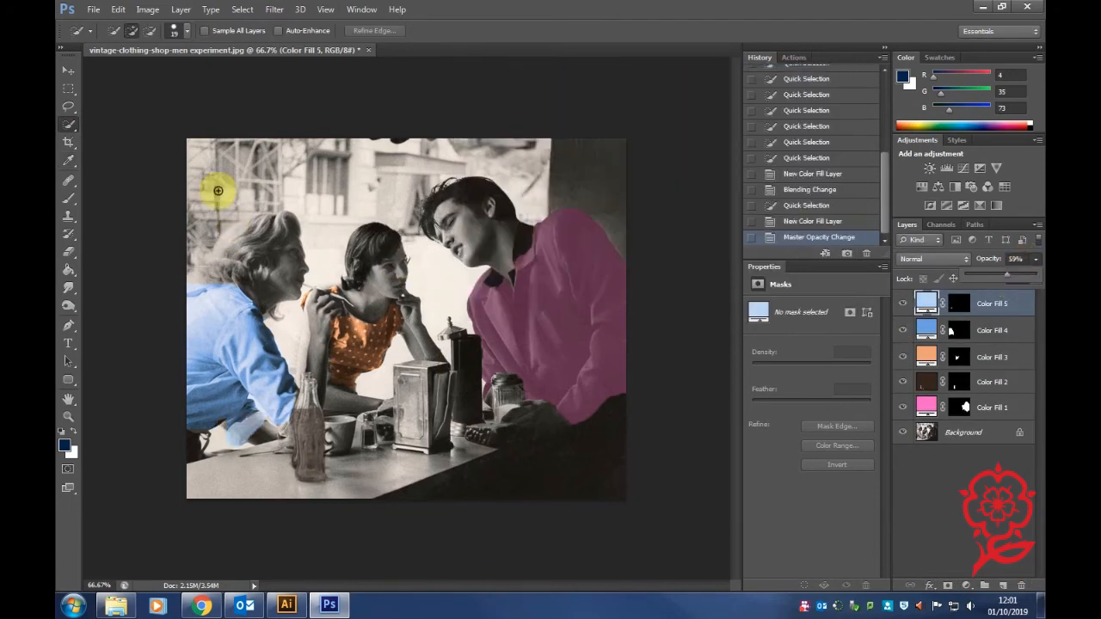
# Step: Select the light countertop around the bottle with the Quick Selection tool
pyautogui.click(68, 91)
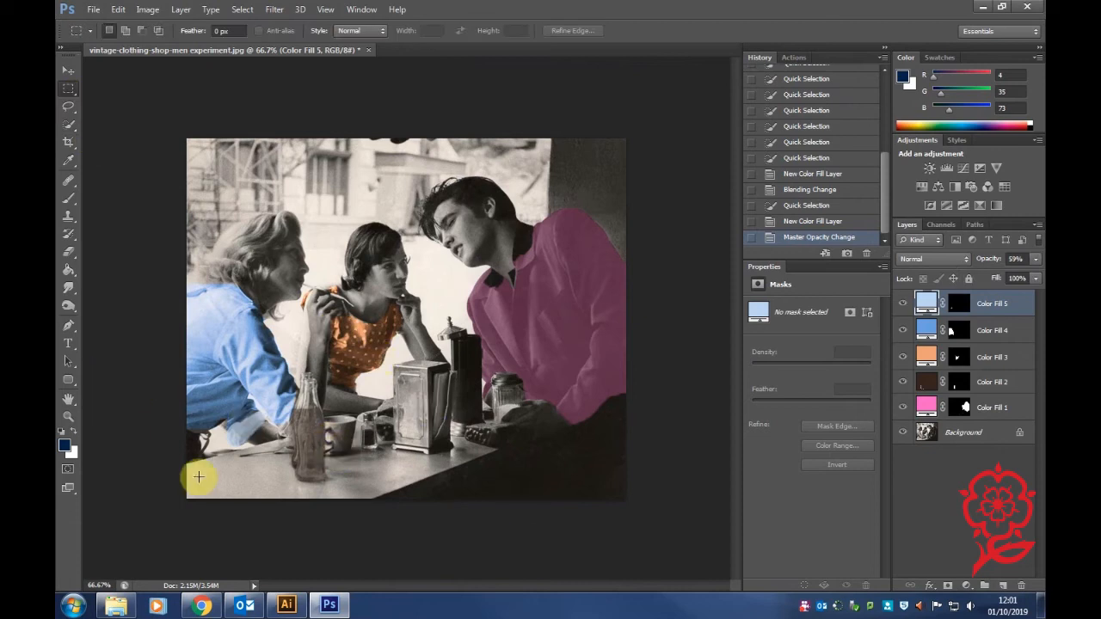
pyautogui.click(68, 130)
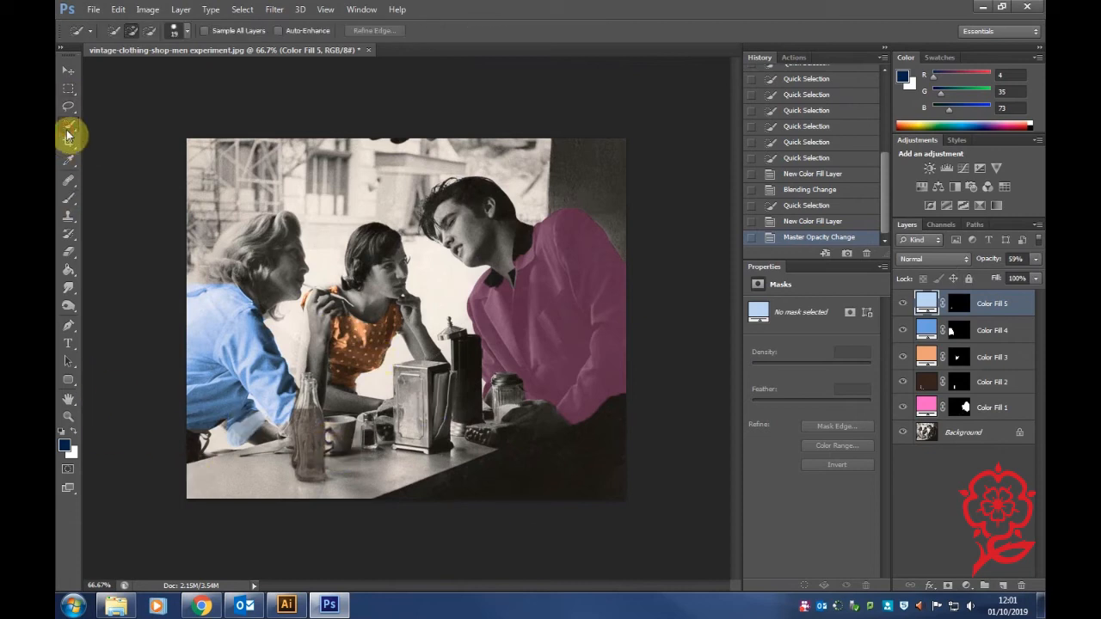
pyautogui.click(211, 482)
pyautogui.moveTo(280, 449); pyautogui.dragTo(218, 446)
# Step: Refine the countertop selection by subtracting the area beyond its back edge and around the cup, shakers and napkin dispenser
pyautogui.keyDown('alt'); pyautogui.click(205, 453); pyautogui.keyUp('alt')
pyautogui.keyDown('alt'); pyautogui.click(193, 463); pyautogui.keyUp('alt')
pyautogui.keyDown('alt'); pyautogui.click(215, 456); pyautogui.keyUp('alt')
pyautogui.keyDown('alt'); pyautogui.click(240, 449); pyautogui.keyUp('alt')
pyautogui.keyDown('alt'); pyautogui.click(227, 454); pyautogui.keyUp('alt')
pyautogui.keyDown('alt'); pyautogui.click(207, 463); pyautogui.keyUp('alt')
pyautogui.keyDown('alt'); pyautogui.click(212, 465); pyautogui.keyUp('alt')
pyautogui.keyDown('alt'); pyautogui.click(220, 464); pyautogui.keyUp('alt')
pyautogui.moveTo(221, 465)
pyautogui.mouseDown()
pyautogui.moveTo(421, 466)
pyautogui.moveTo(388, 499)
pyautogui.moveTo(431, 432)
pyautogui.moveTo(367, 424)
pyautogui.mouseUp()
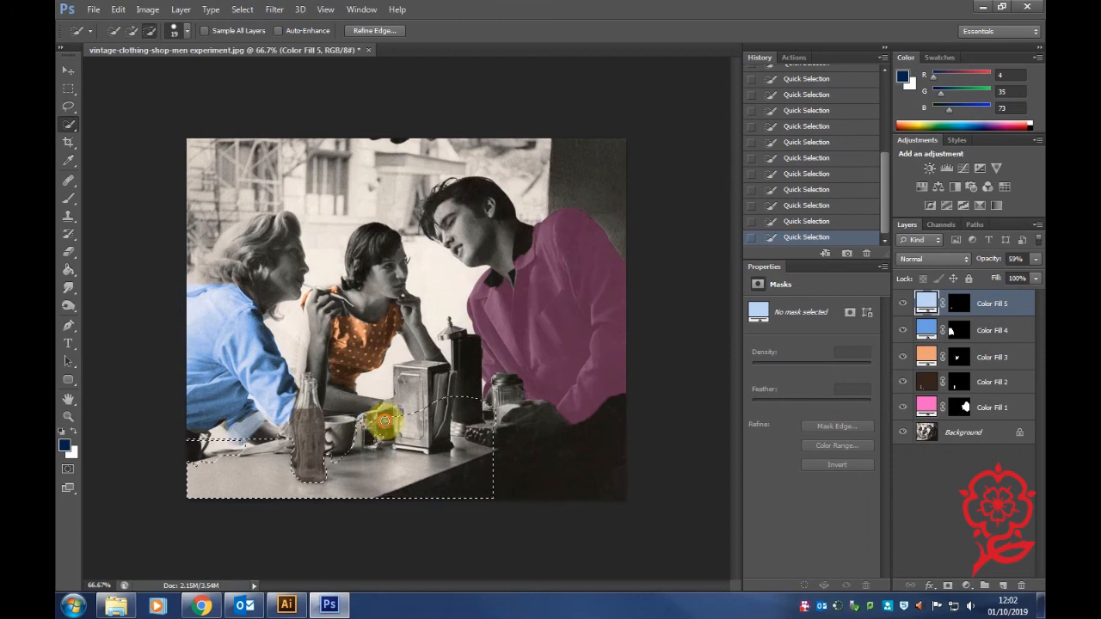
pyautogui.moveTo(420, 422)
pyautogui.mouseDown()
pyautogui.moveTo(453, 406)
pyautogui.moveTo(448, 430)
pyautogui.moveTo(494, 412)
pyautogui.moveTo(471, 437)
pyautogui.mouseUp()
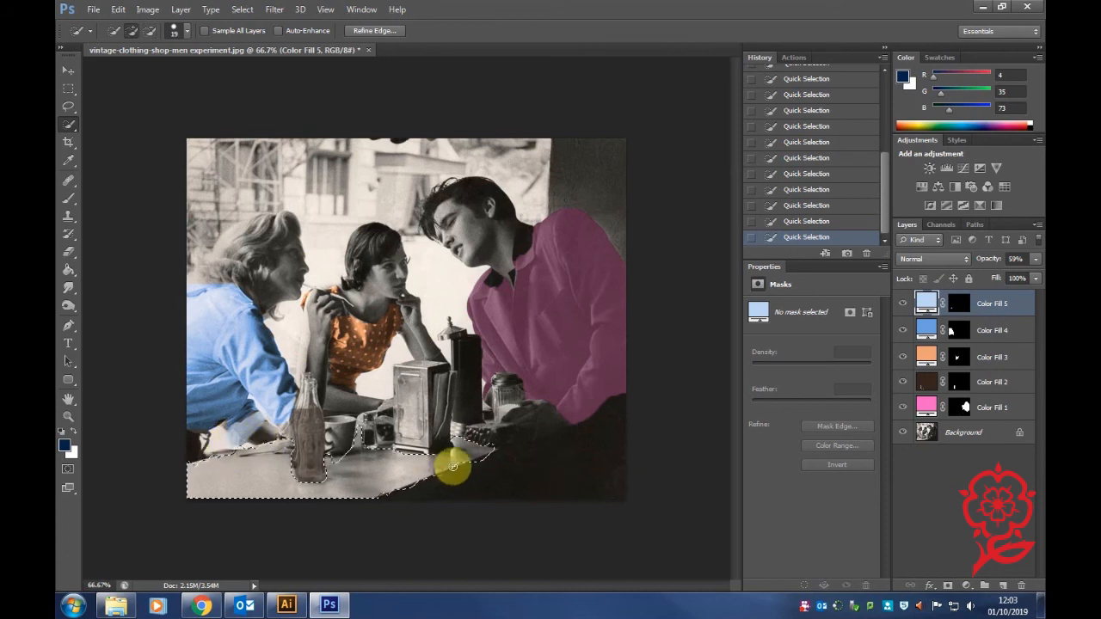
# Step: Add a turquoise Solid Color fill layer over the selected countertop
pyautogui.click(966, 586)
pyautogui.click(877, 284)
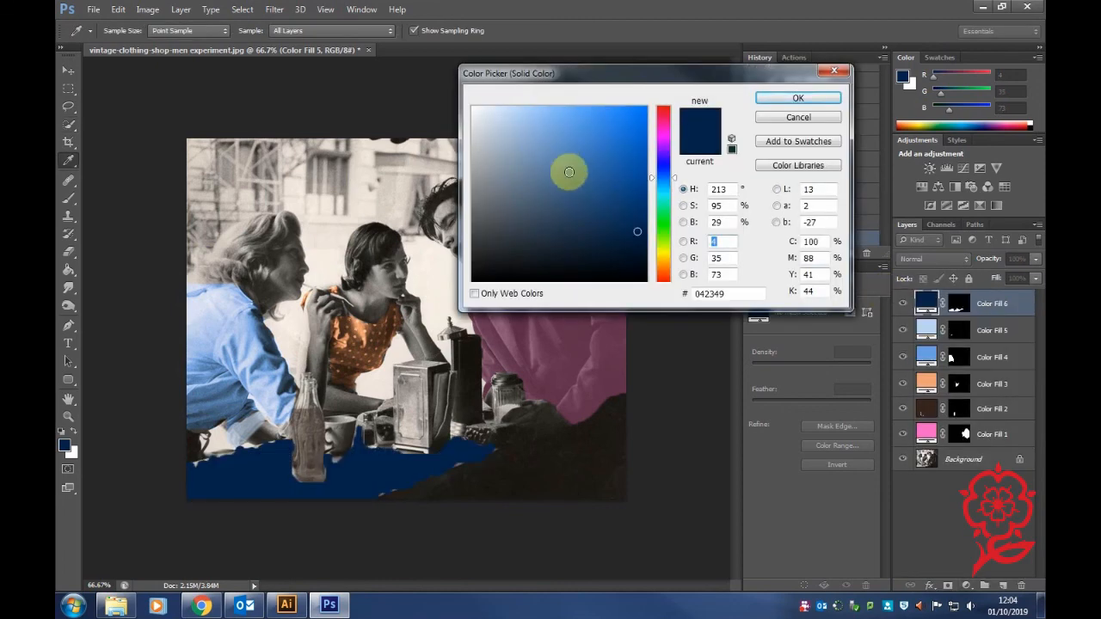
pyautogui.click(581, 120)
pyautogui.click(778, 99)
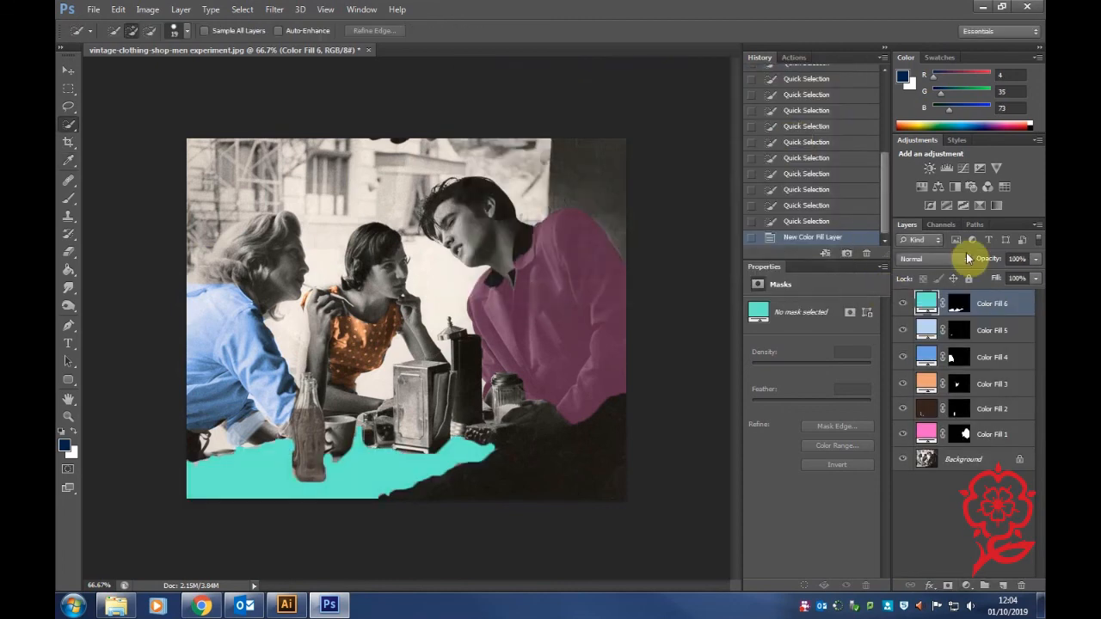
# Step: Set the turquoise countertop fill layer's blending mode to Overlay at 100% opacity
pyautogui.moveTo(1035, 259); pyautogui.dragTo(999, 277)
pyautogui.click(964, 260)
pyautogui.click(914, 178)
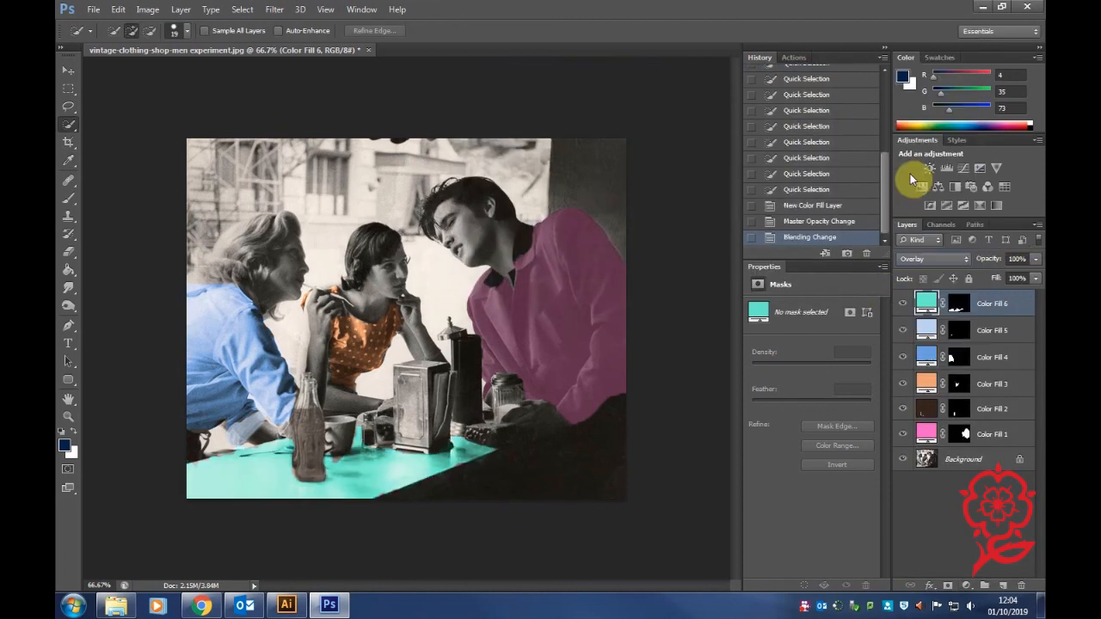
pyautogui.click(69, 91)
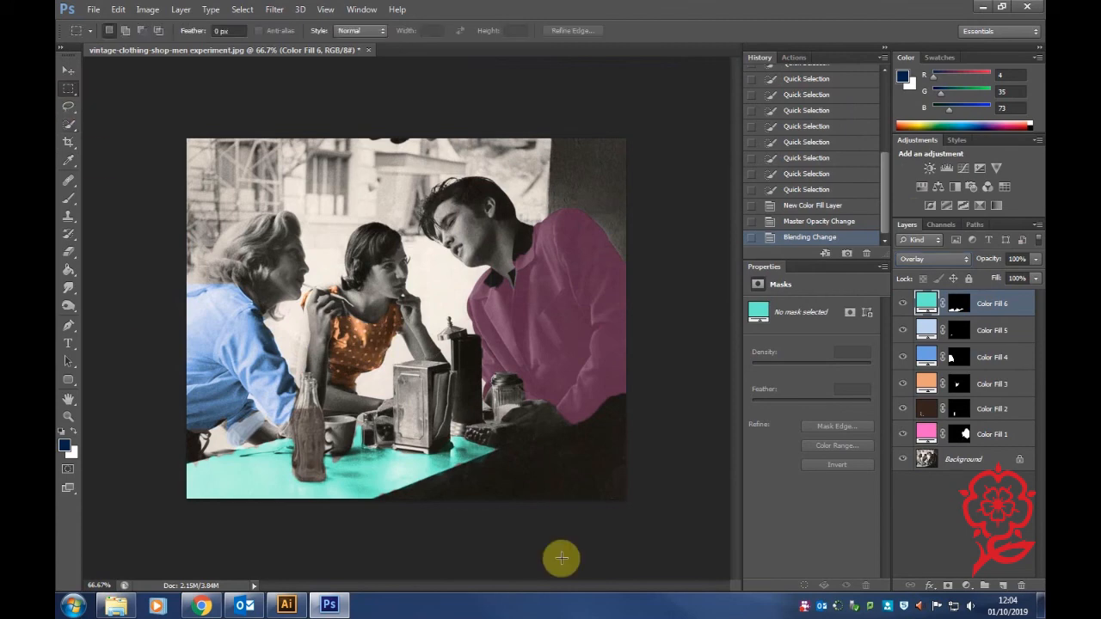